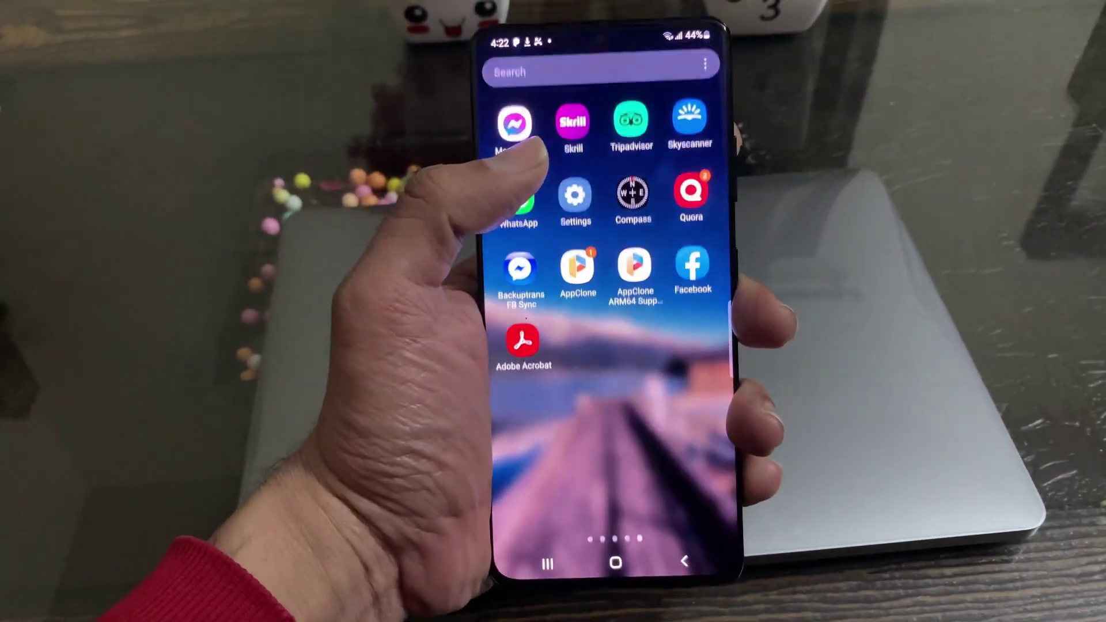
# - Open Messenger from the phone's home screen and scroll the chat list
pyautogui.click(514, 123)
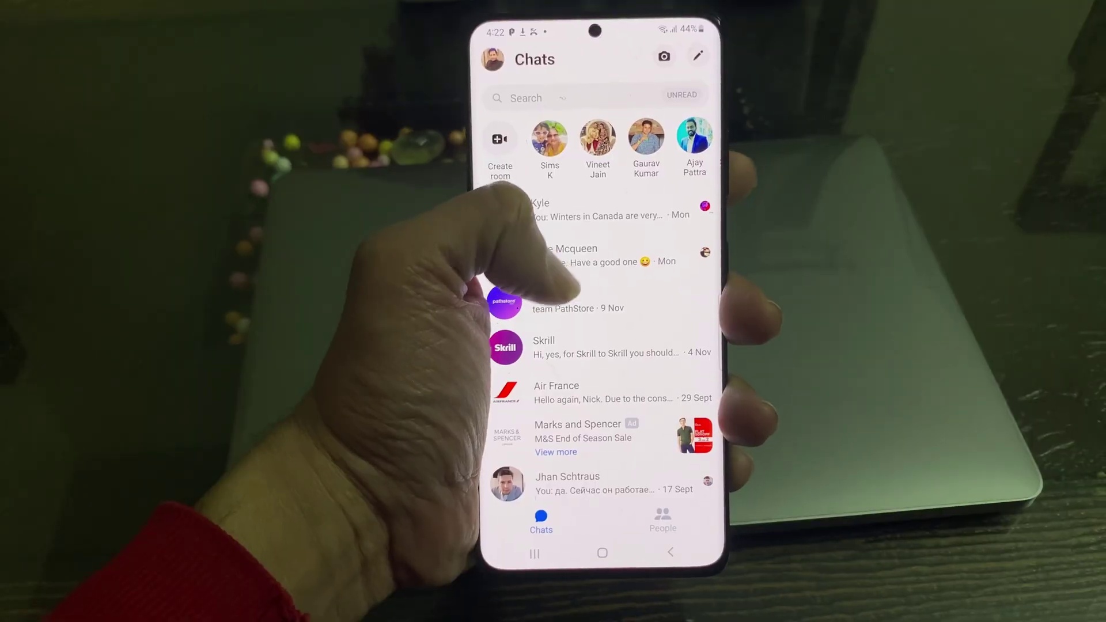
pyautogui.moveTo(518, 308); pyautogui.dragTo(507, 235)
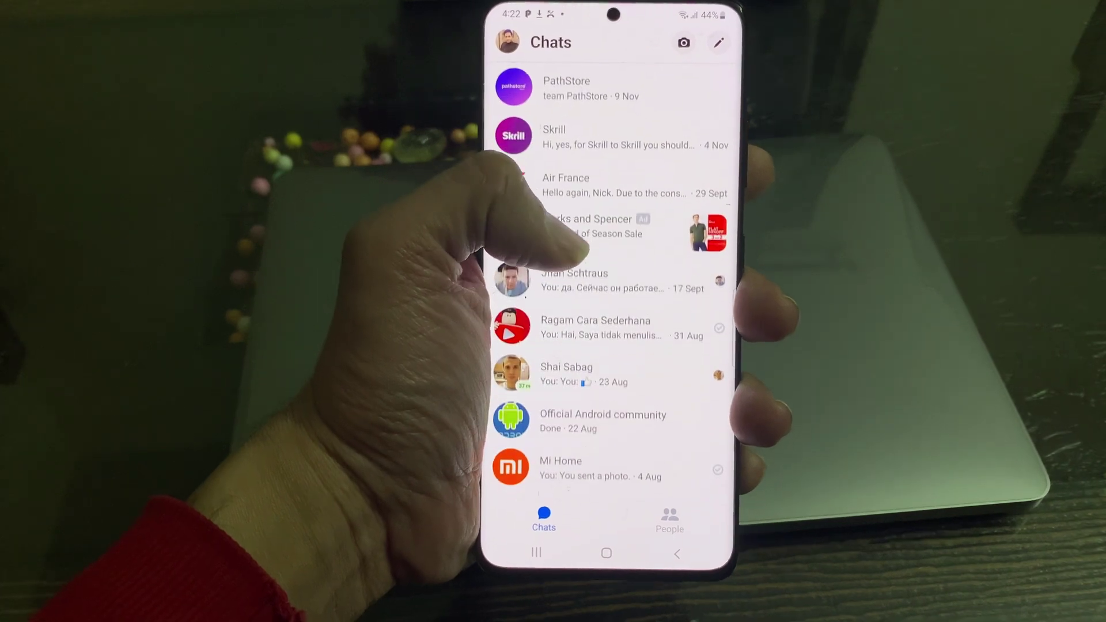
pyautogui.moveTo(570, 259); pyautogui.dragTo(567, 222)
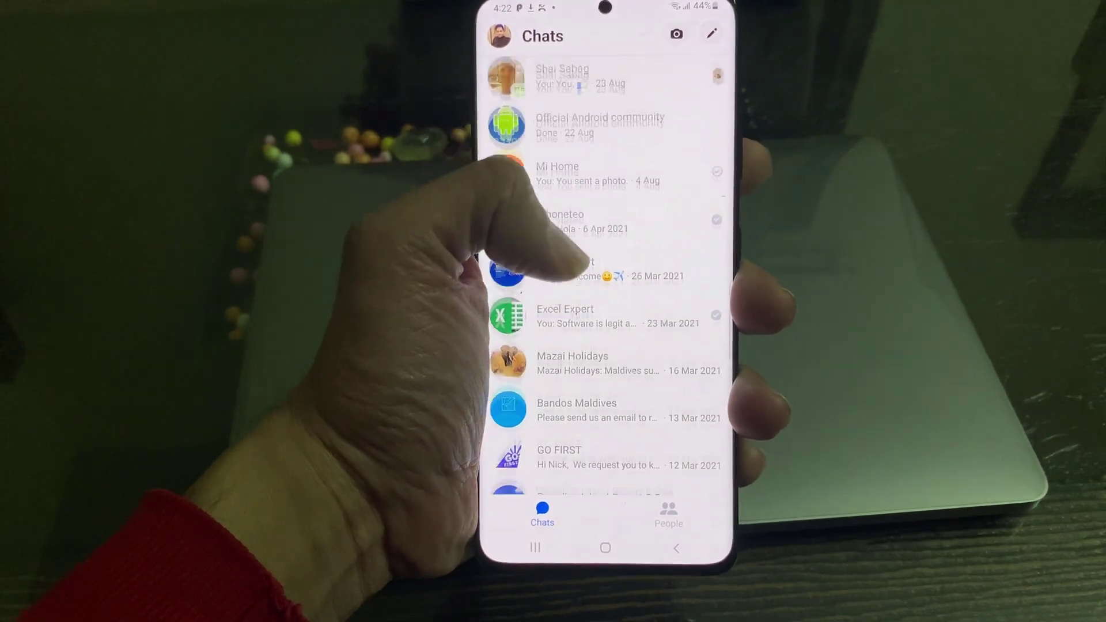
pyautogui.scroll(15, 576, 265)
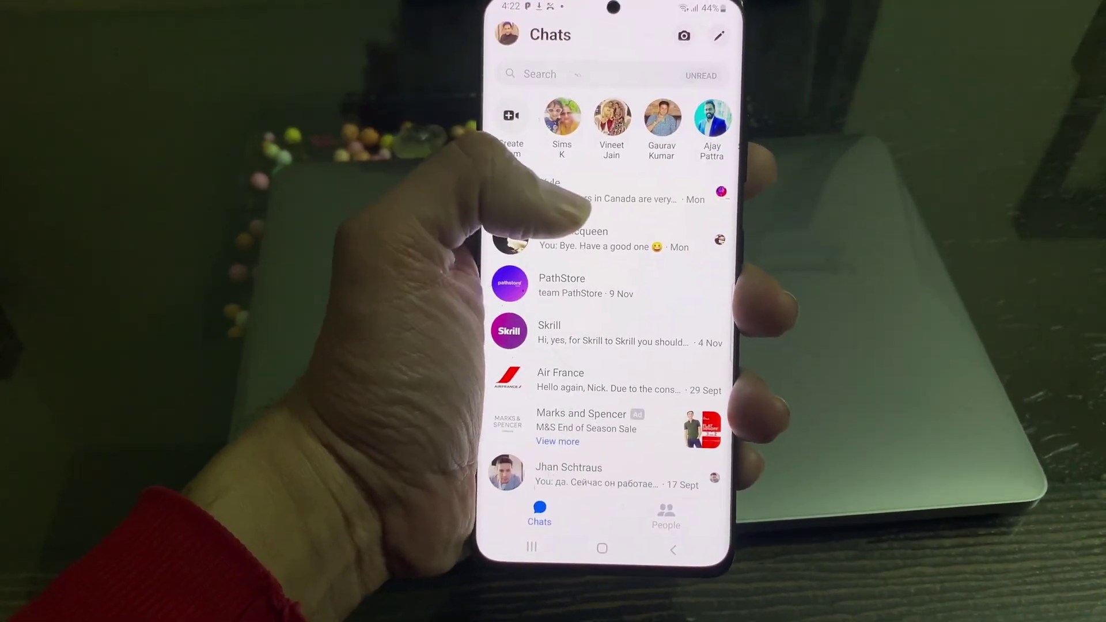
# - Open the leather jacket conversation and view the jacket photo full screen
pyautogui.click(571, 239)
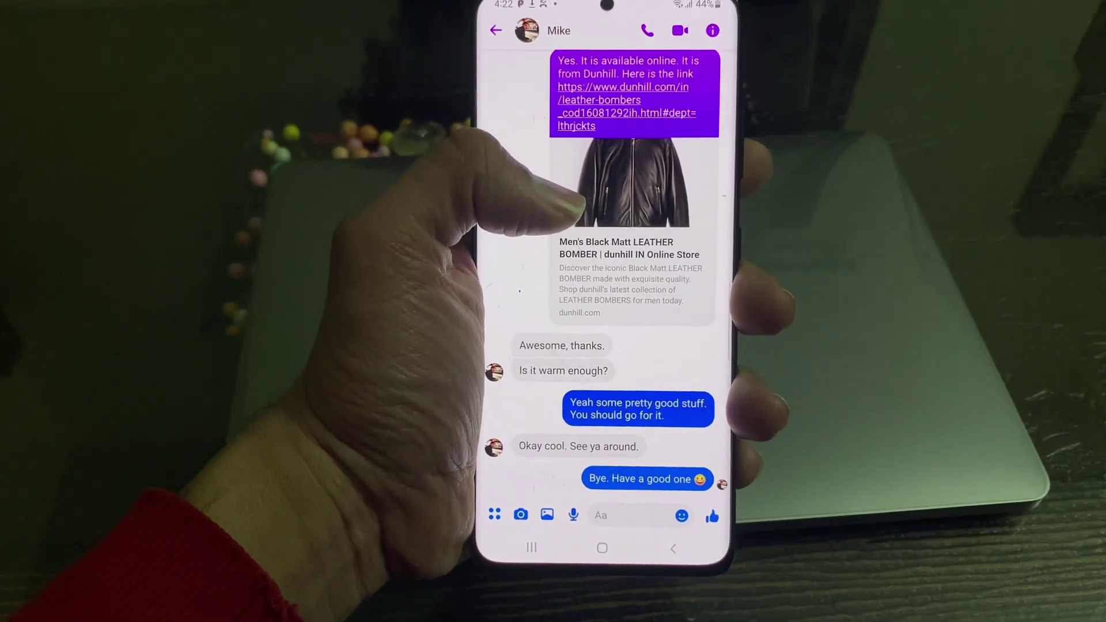
pyautogui.scroll(10, 576, 213)
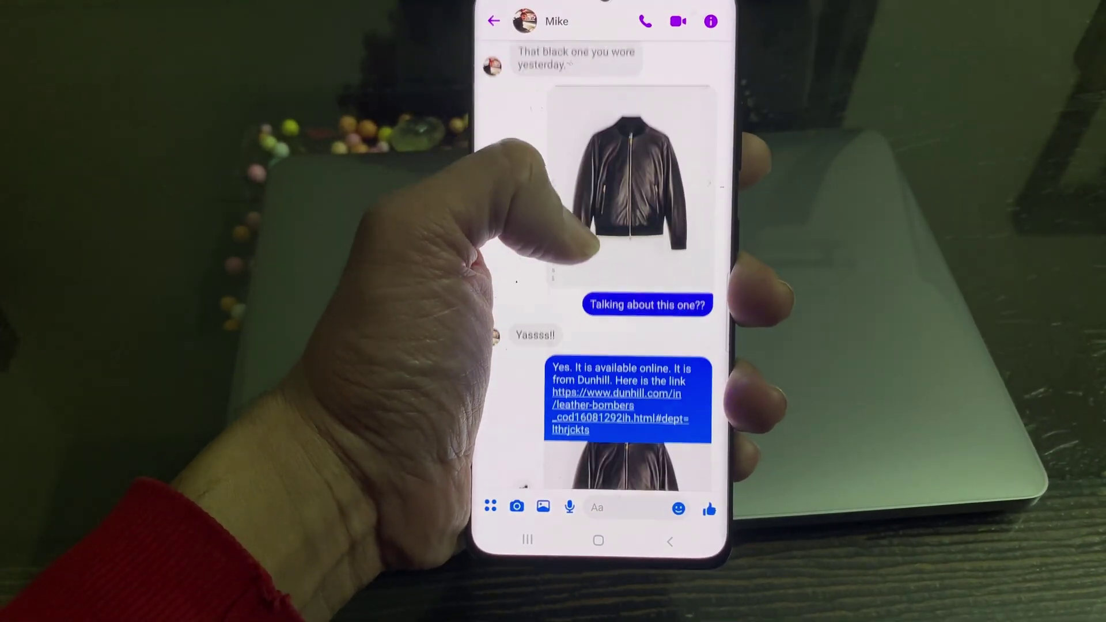
pyautogui.click(627, 185)
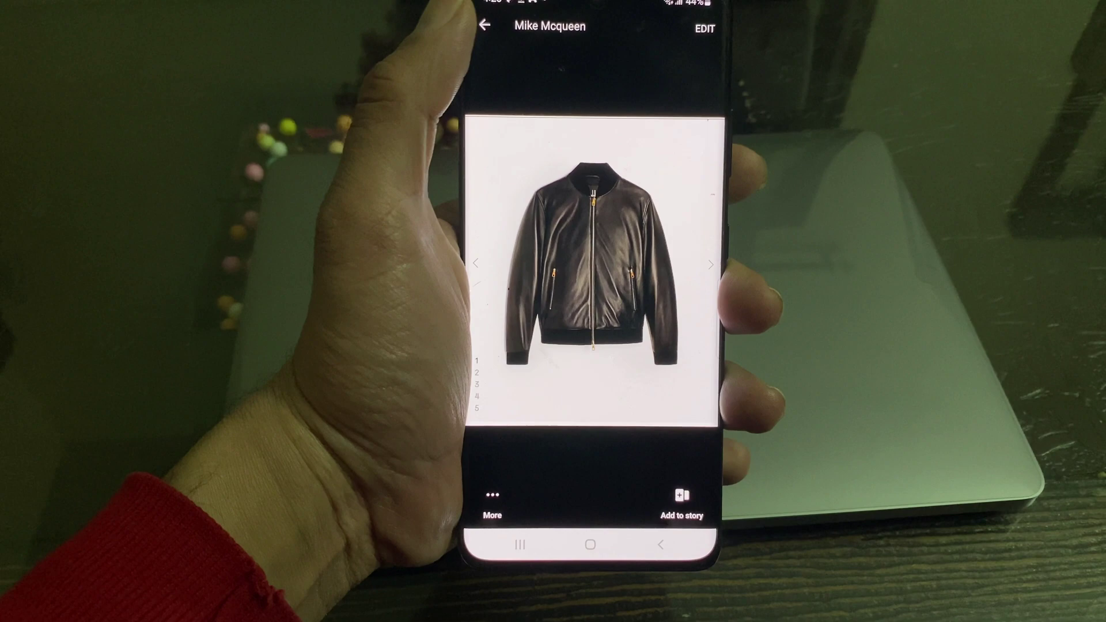
pyautogui.click(484, 25)
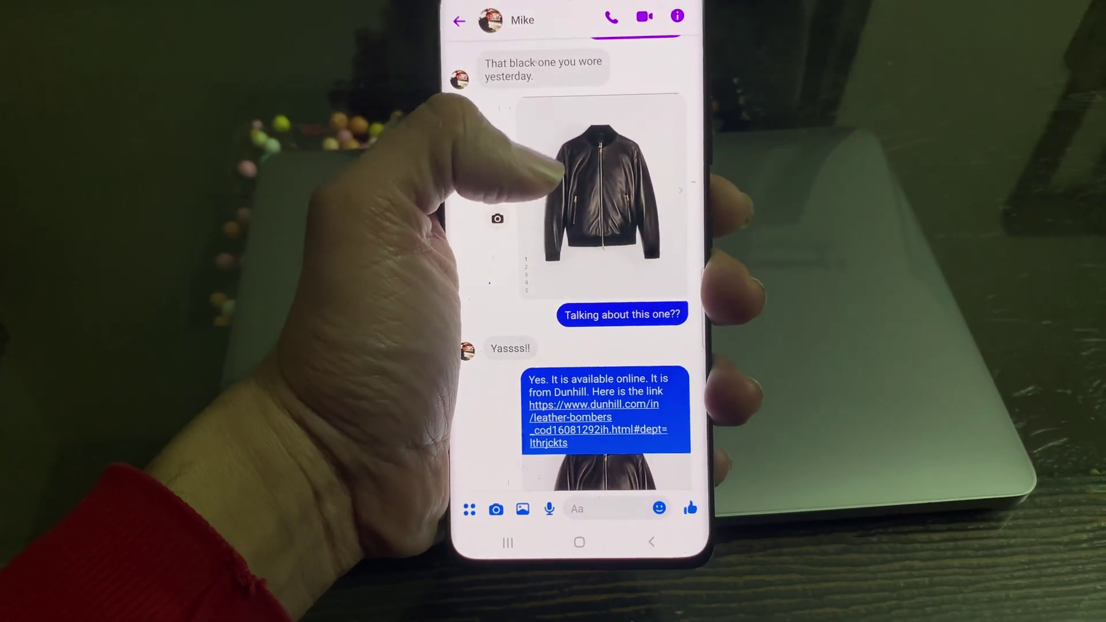
# - Scroll up to the start of the conversation, then return to the chat list
pyautogui.scroll(3, 576, 202)
pyautogui.scroll(3, 576, 202)
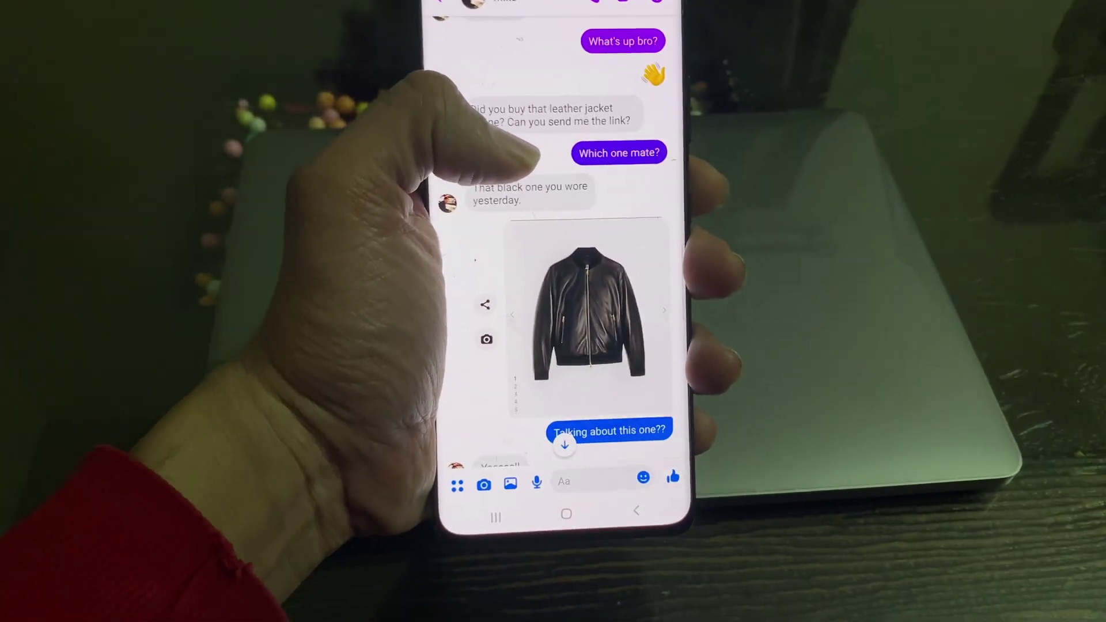
pyautogui.scroll(3, 553, 260)
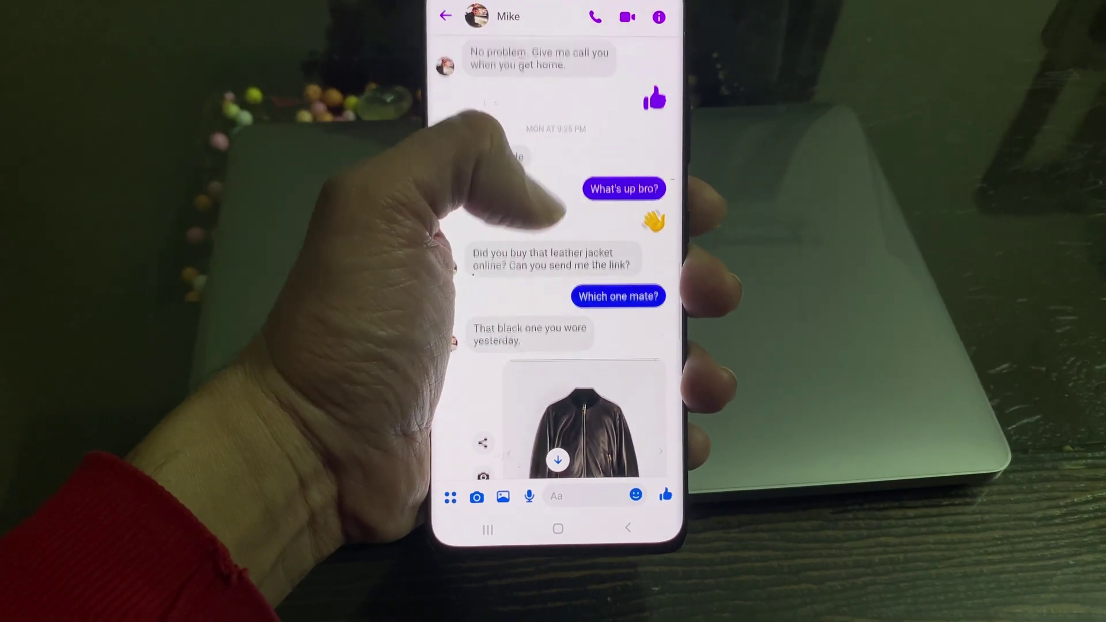
pyautogui.scroll(10, 553, 259)
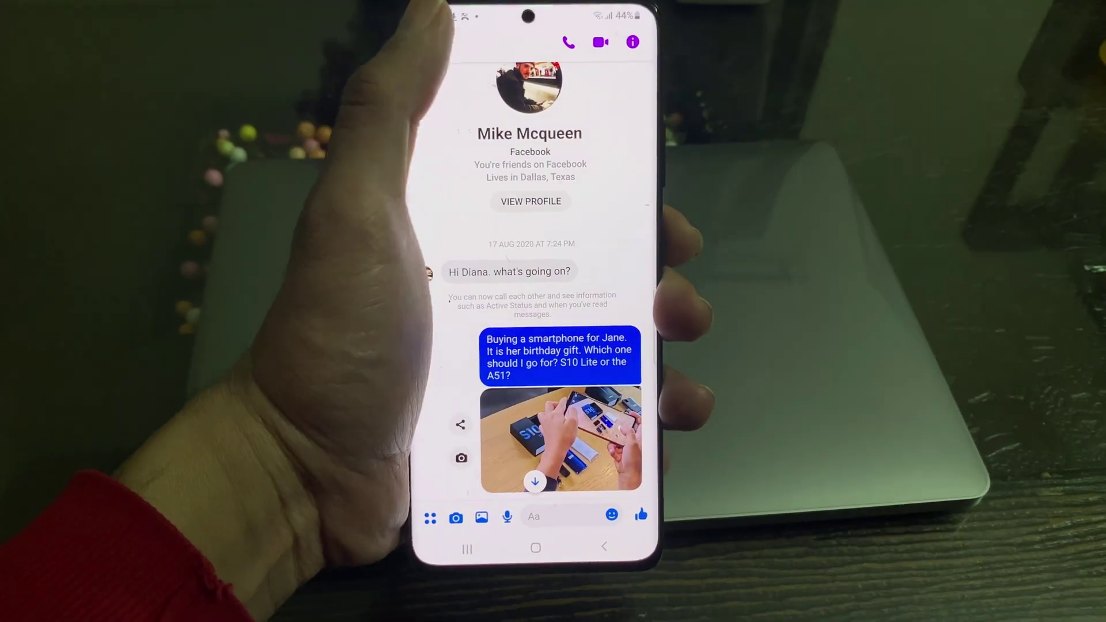
pyautogui.click(446, 5)
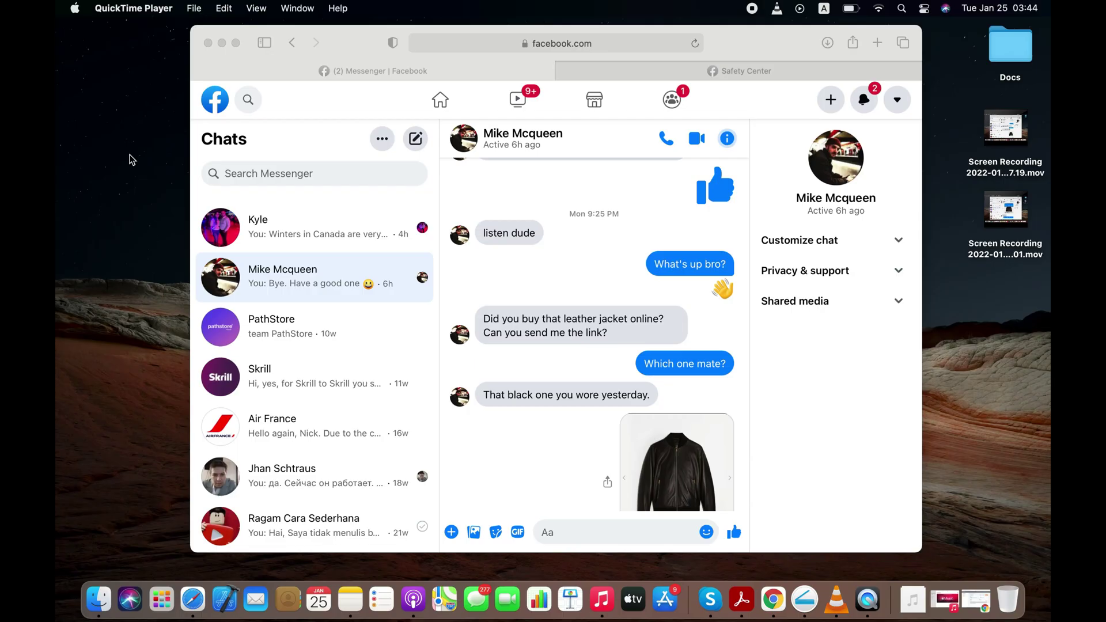
# - Scroll through the jacket conversation in Safari, then switch to the Facebook Safety Center tab
pyautogui.click(583, 256)
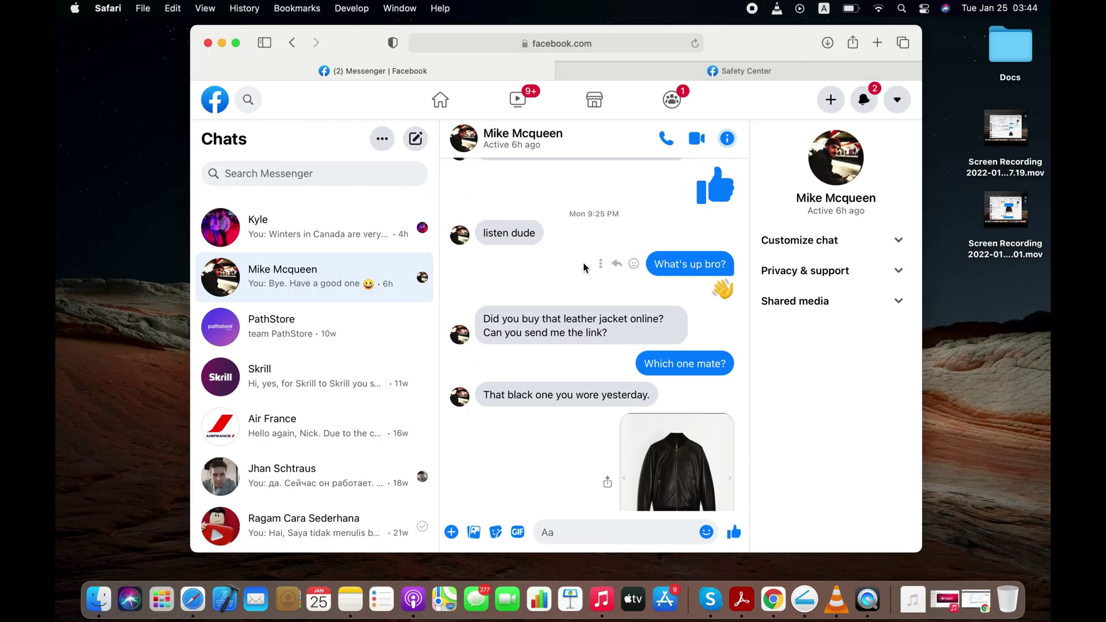
pyautogui.scroll(-3, 584, 256)
pyautogui.scroll(-4, 583, 256)
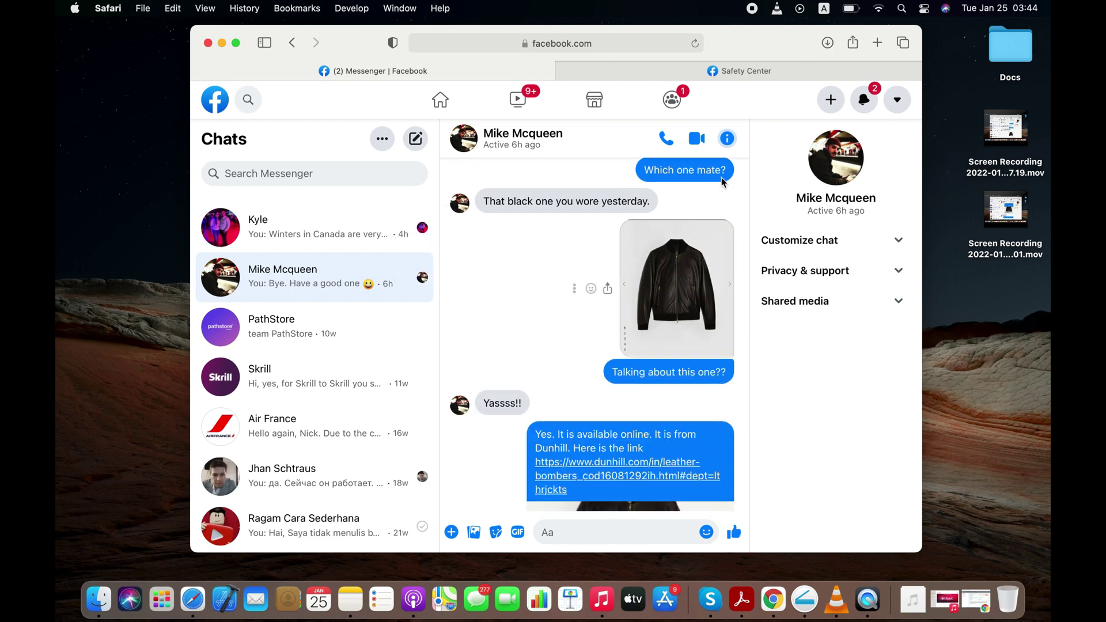
pyautogui.click(743, 71)
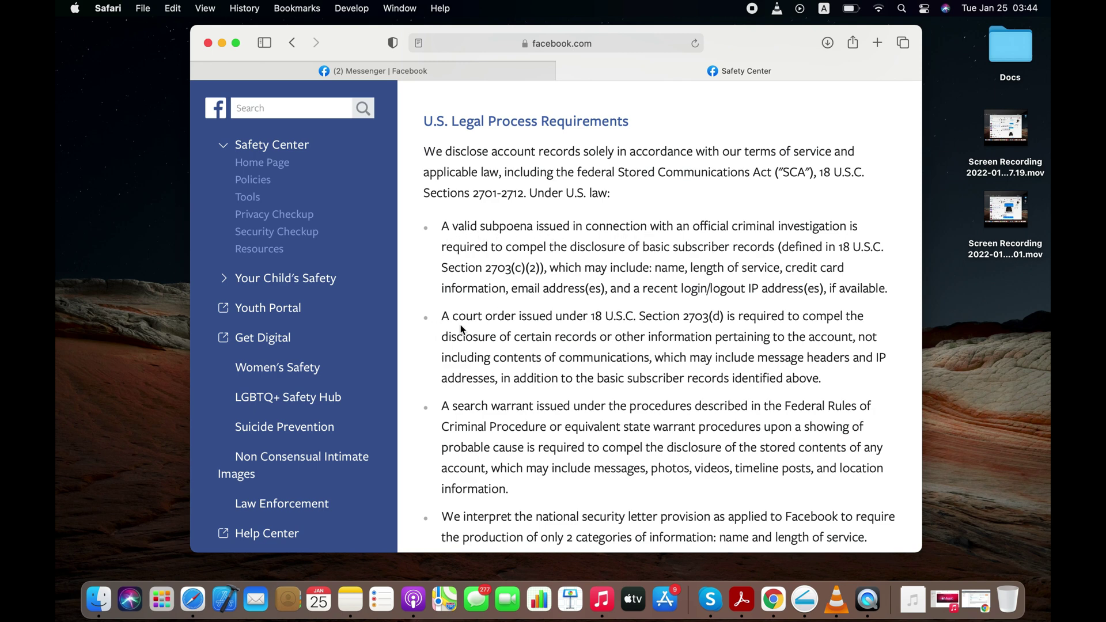
# - Scroll the law enforcement page from U.S. Legal Process Requirements through Emergency Requests to Child Safety Matters
pyautogui.scroll(-5, 587, 328)
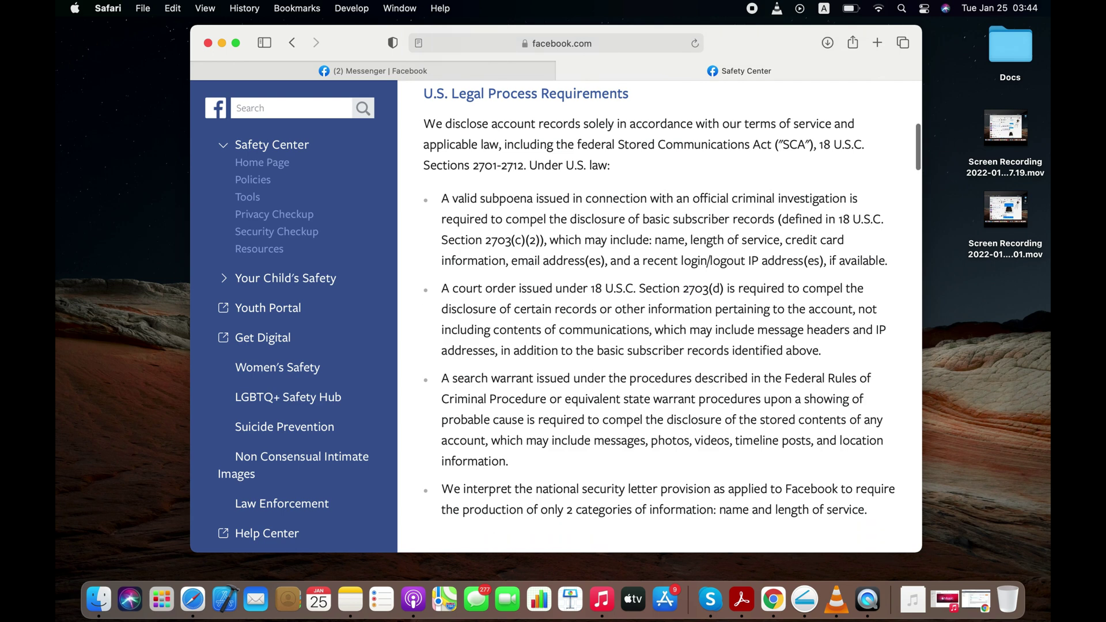
pyautogui.scroll(-6, 672, 316)
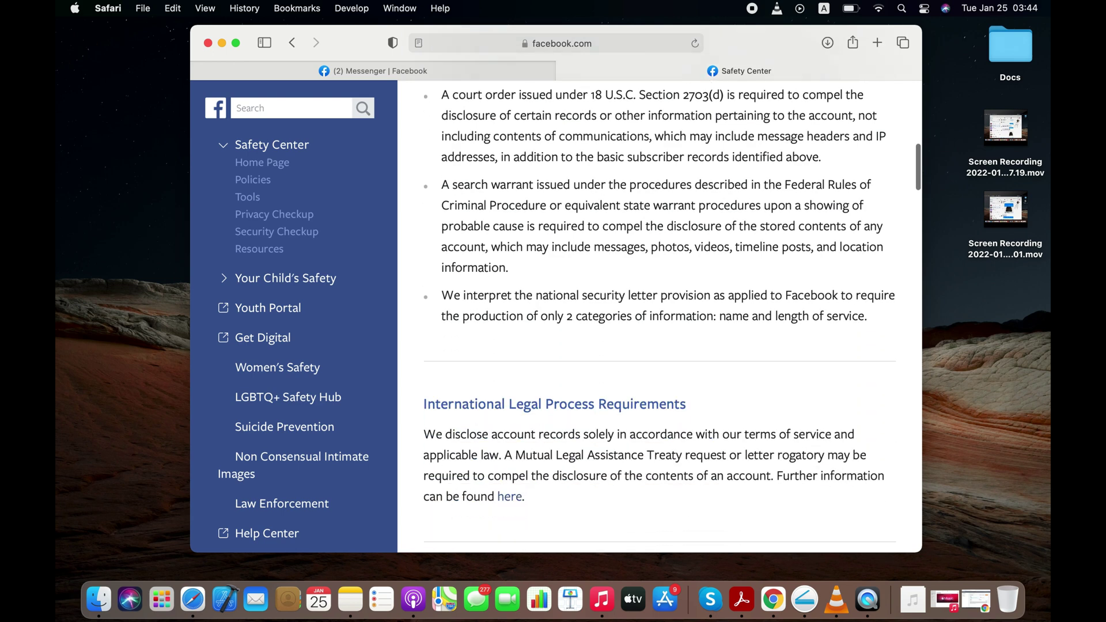
pyautogui.scroll(-12, 660, 317)
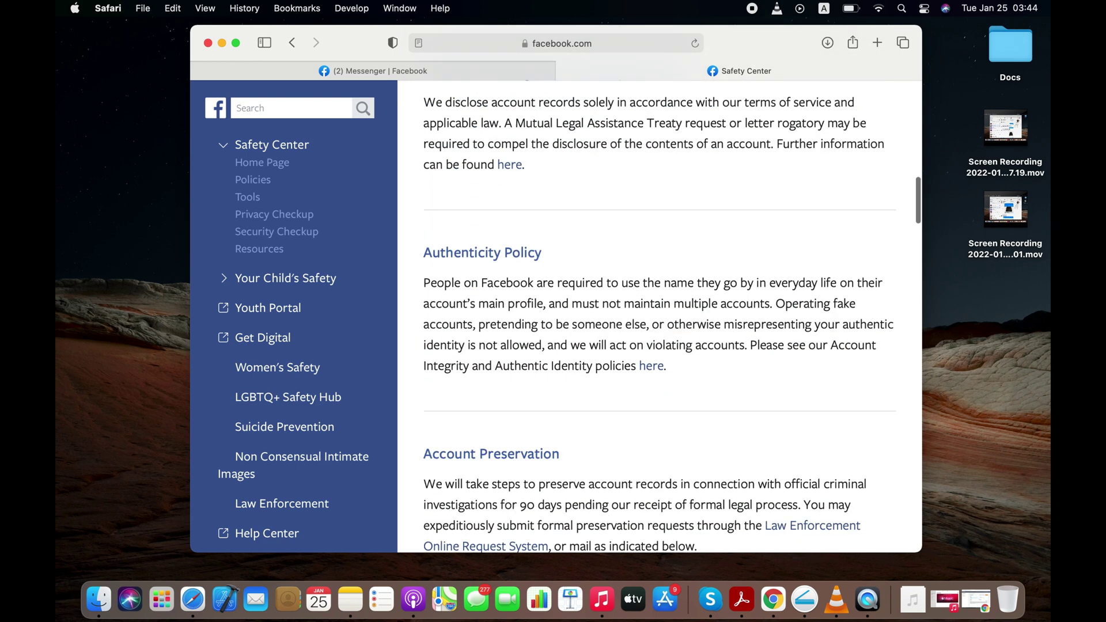
pyautogui.scroll(-2, 659, 317)
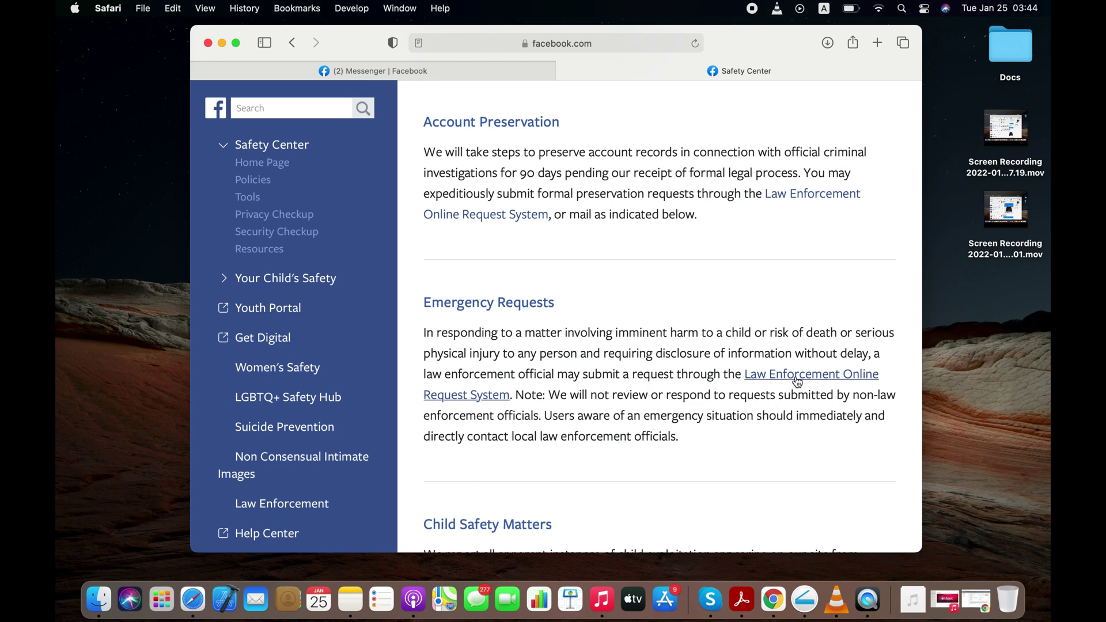
pyautogui.scroll(-7, 659, 317)
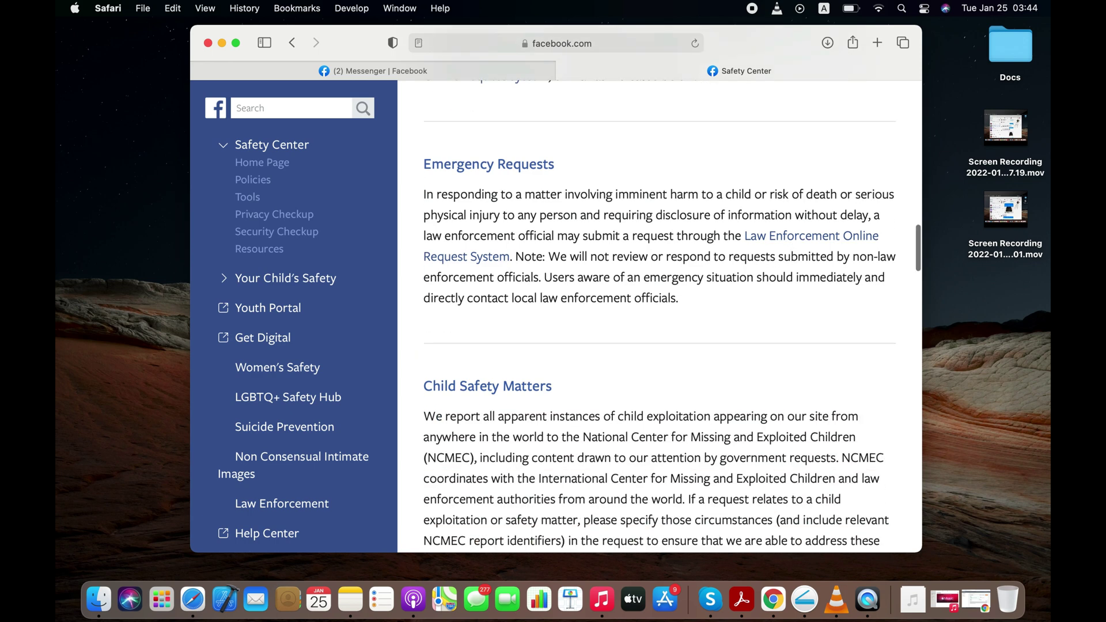
pyautogui.scroll(-2, 660, 317)
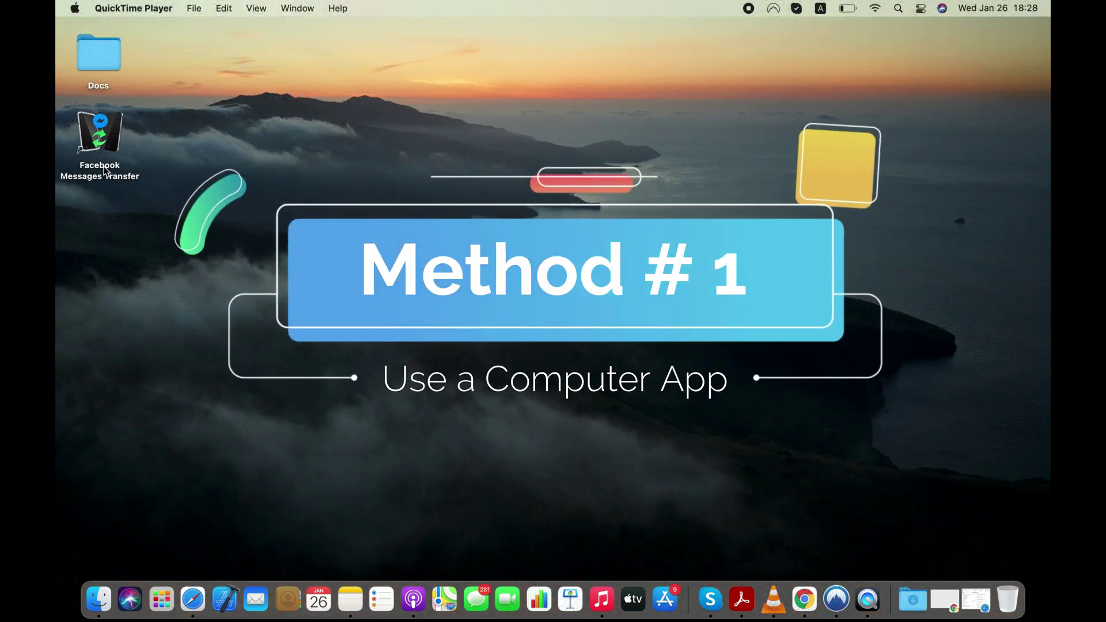
# - Launch Facebook Messages Transfer from the desktop and reposition its window
pyautogui.click(101, 140)
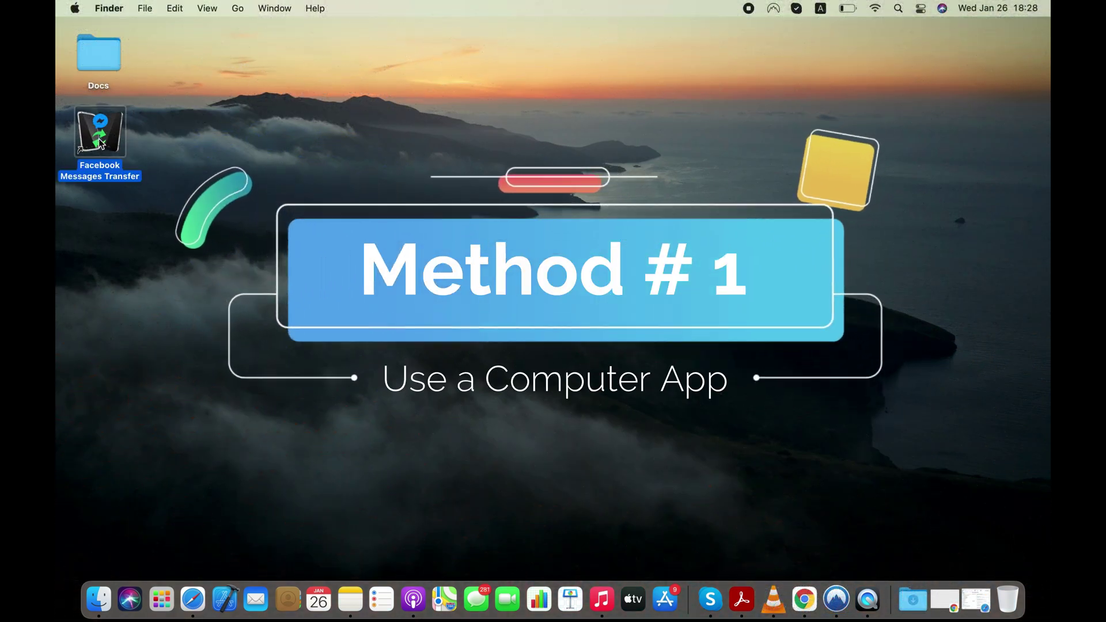
pyautogui.doubleClick(101, 140)
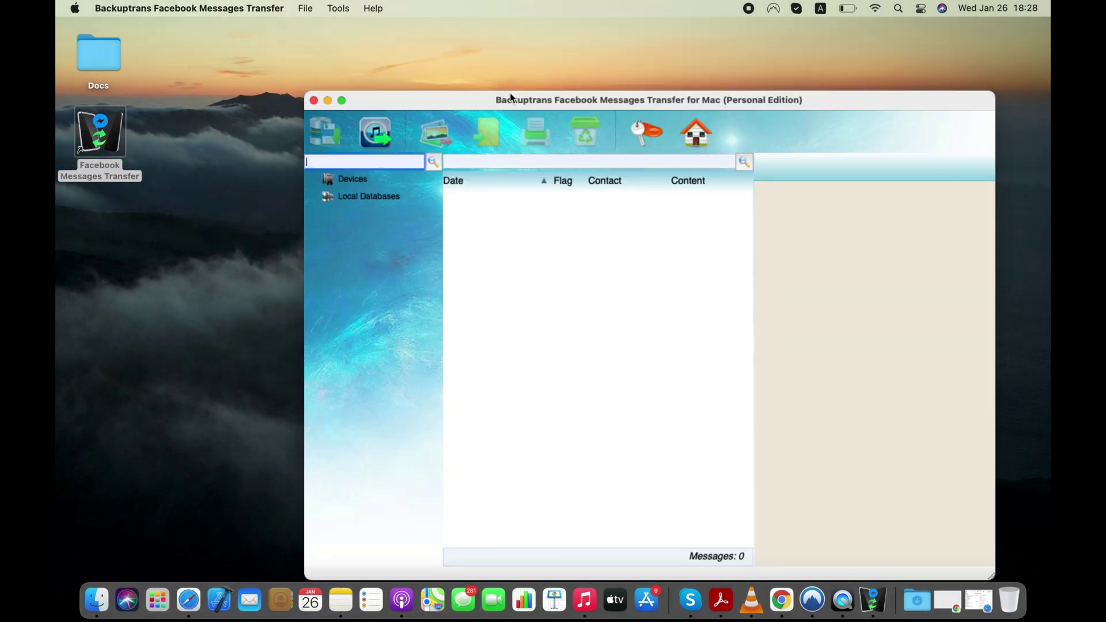
pyautogui.moveTo(510, 96); pyautogui.dragTo(454, 59)
pyautogui.click(523, 249)
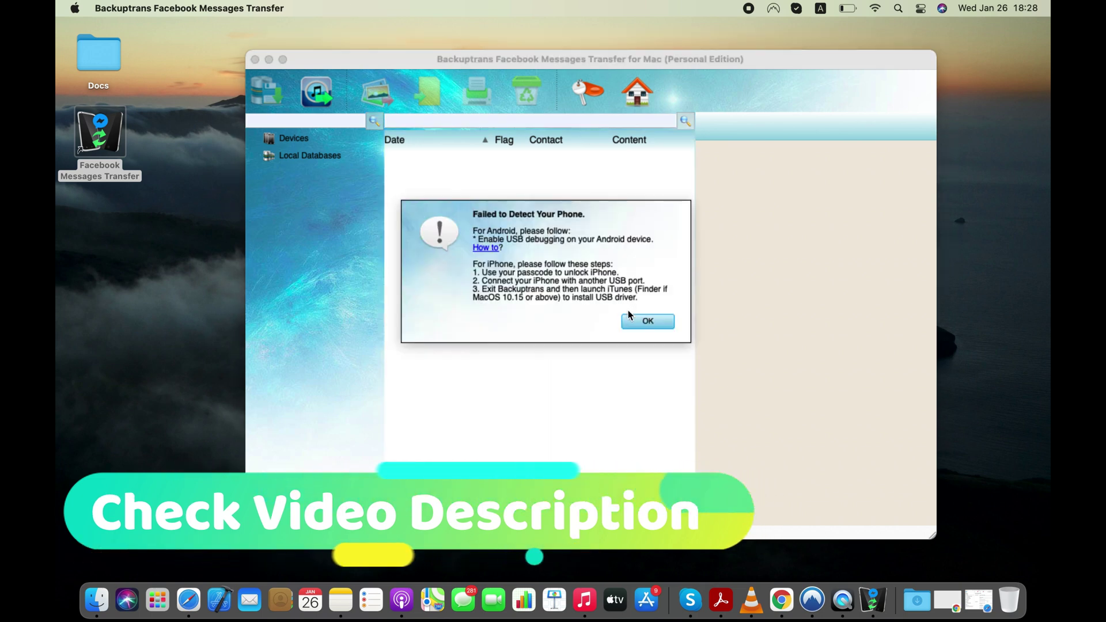
# - Dismiss the phone-not-detected warning and choose File > Import From JSON File
pyautogui.click(632, 321)
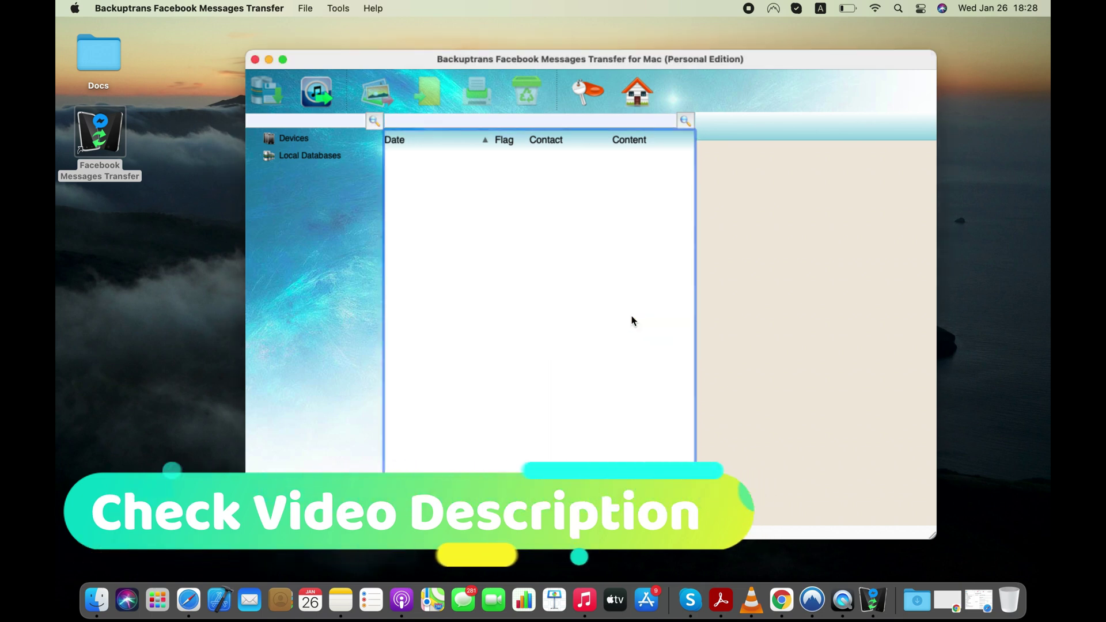
pyautogui.click(305, 8)
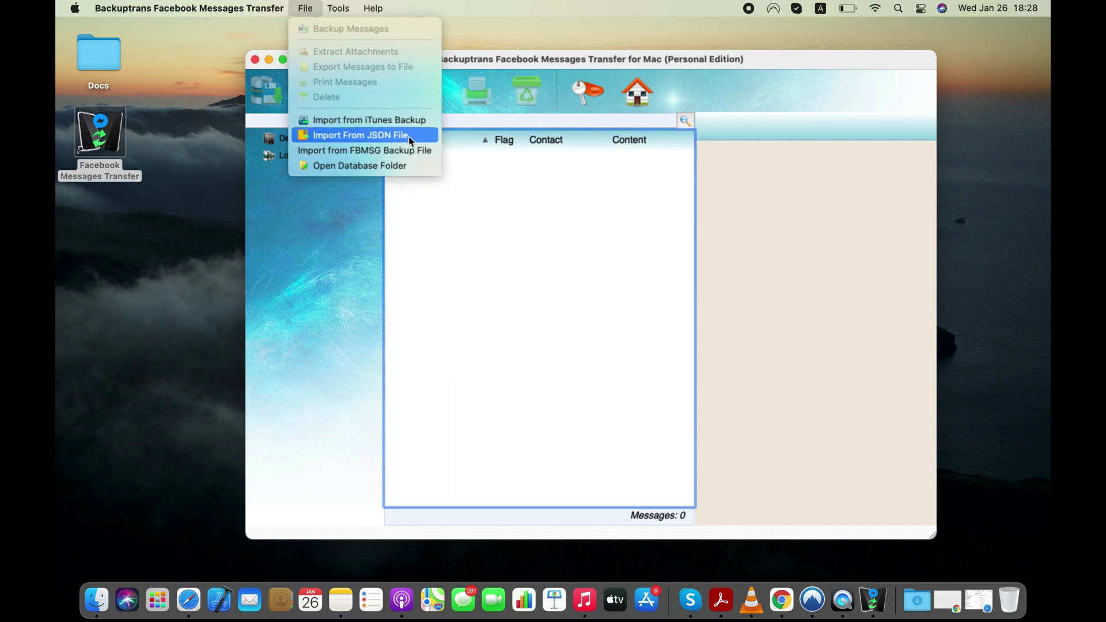
pyautogui.click(394, 137)
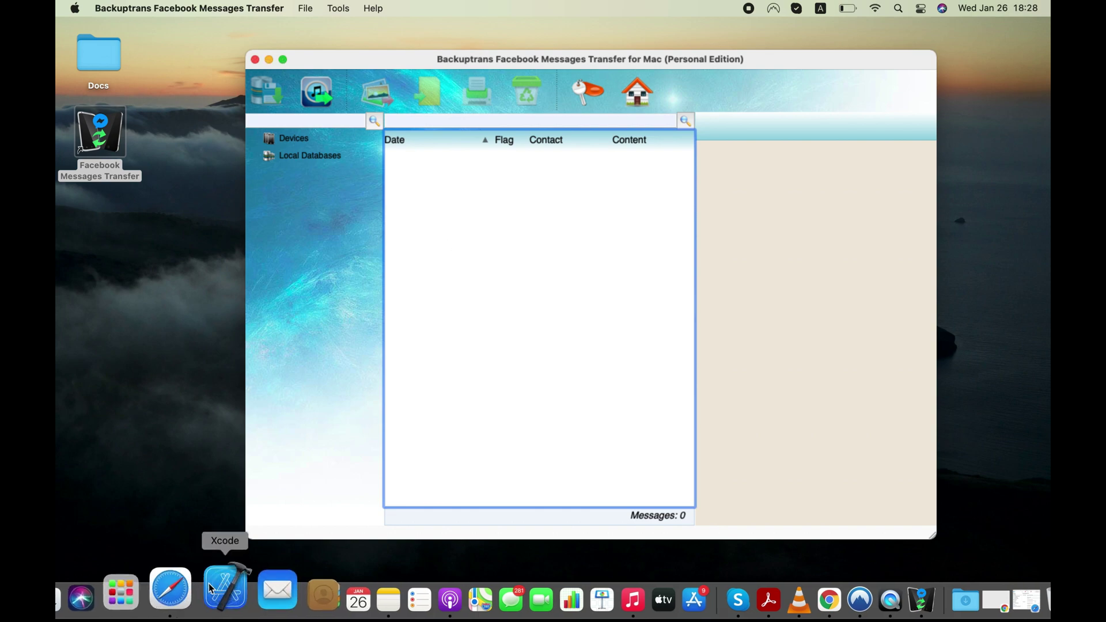
# - Bring Safari forward in full screen and open Your Facebook Information in the privacy settings
pyautogui.click(188, 600)
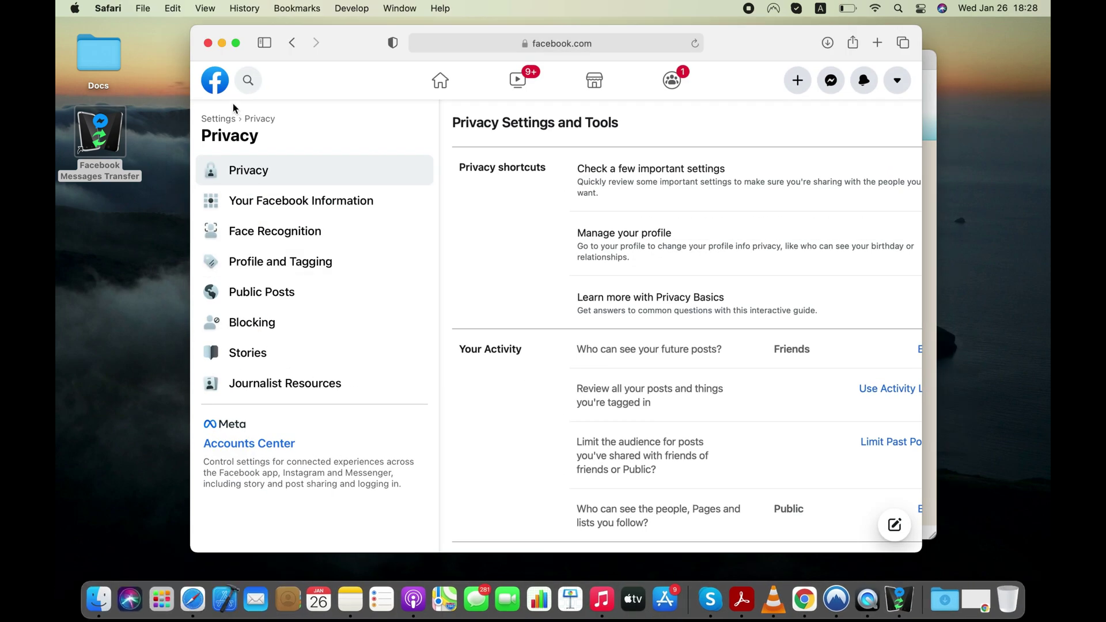
pyautogui.click(235, 43)
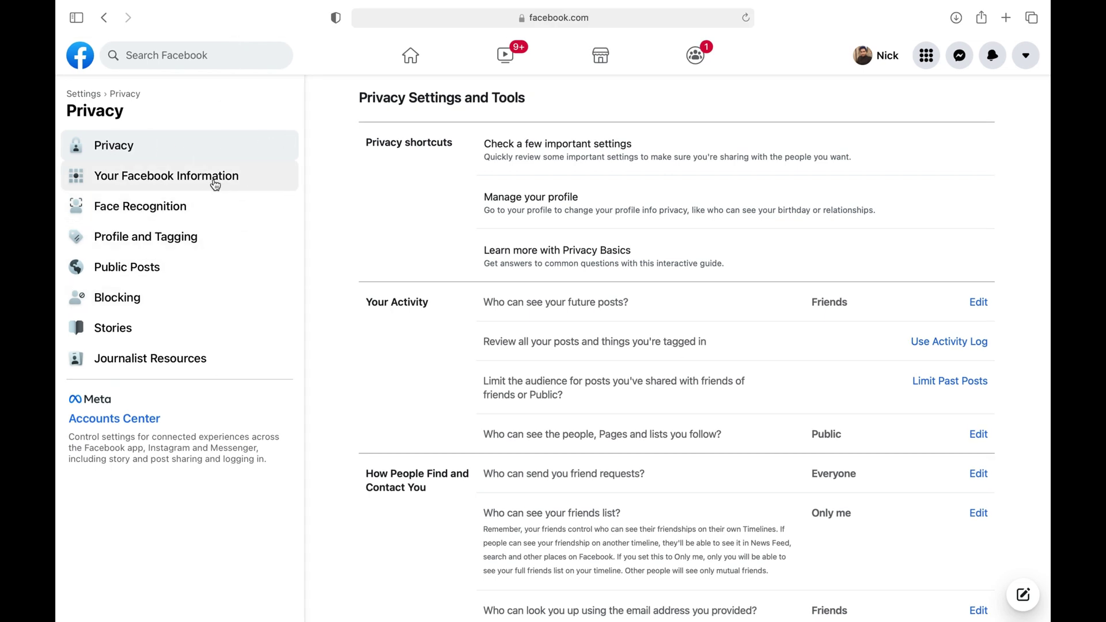
pyautogui.click(206, 180)
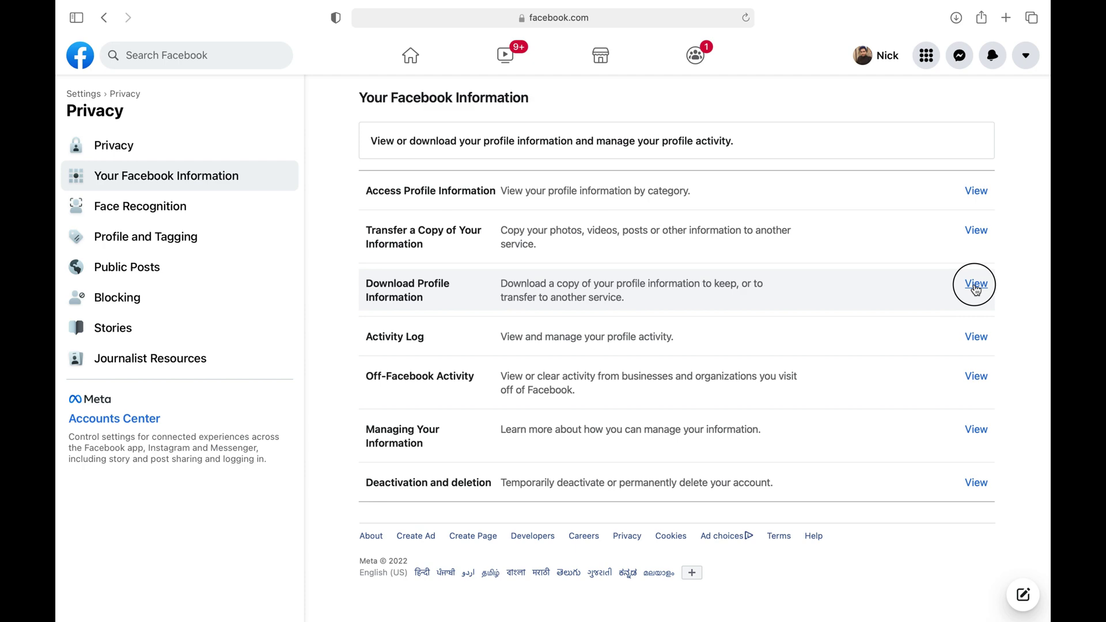
# - On Download Profile Information, set Format to JSON and Date range to Last year
pyautogui.click(975, 284)
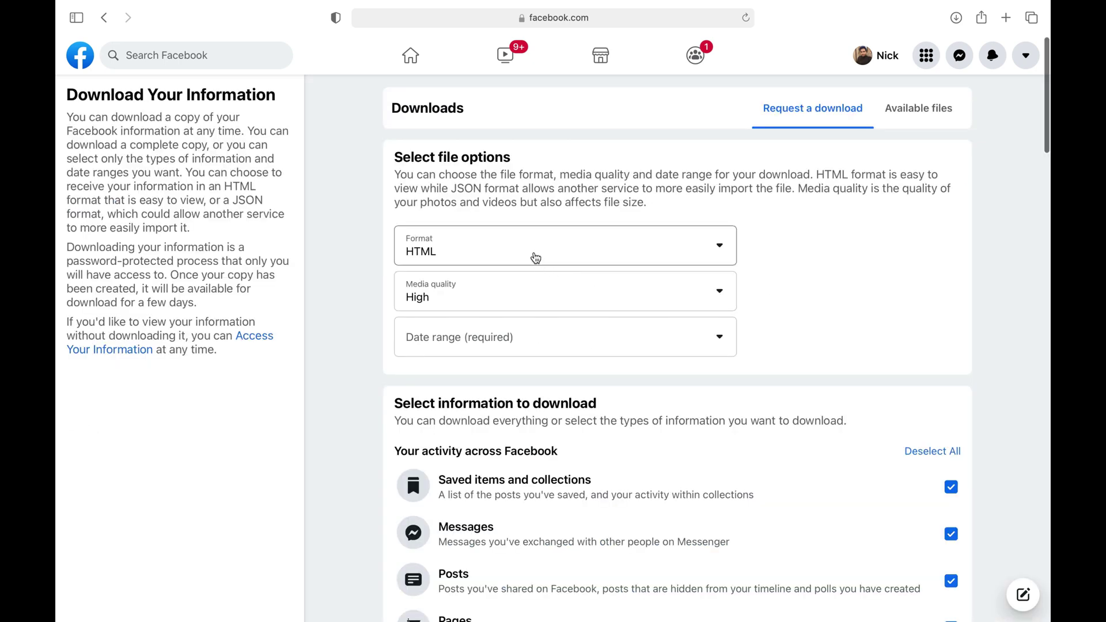
pyautogui.click(535, 258)
pyautogui.click(456, 311)
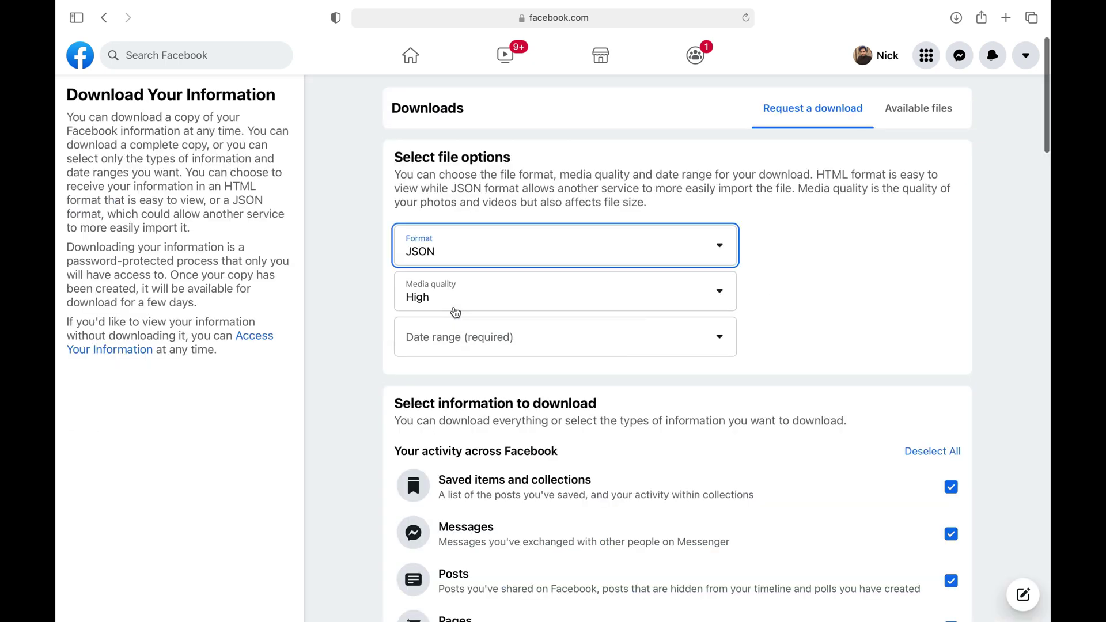
pyautogui.click(467, 344)
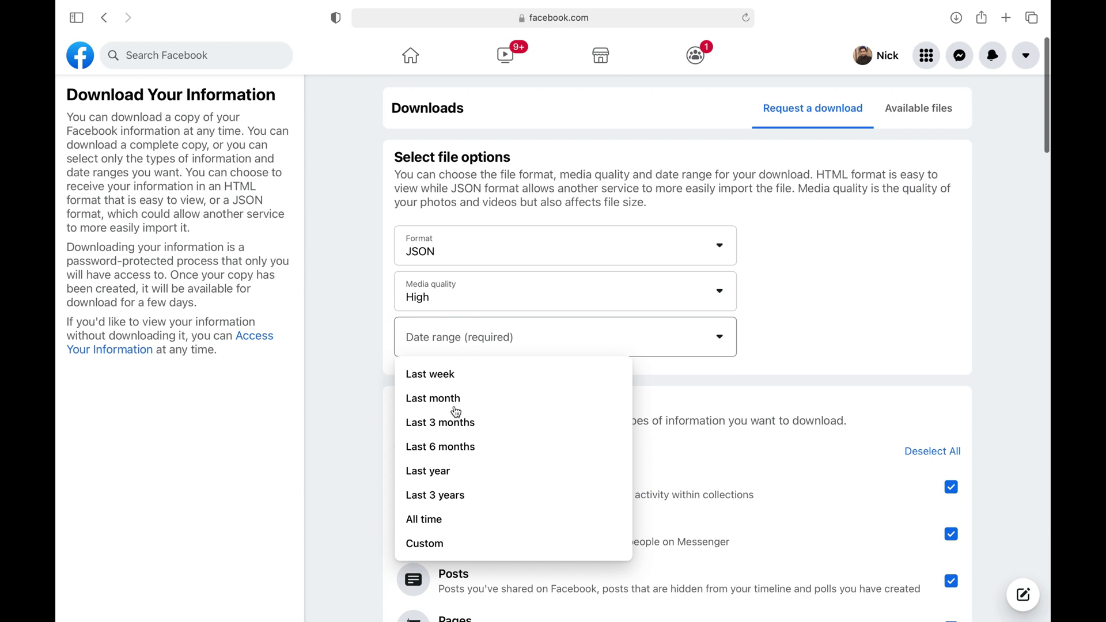
pyautogui.click(438, 472)
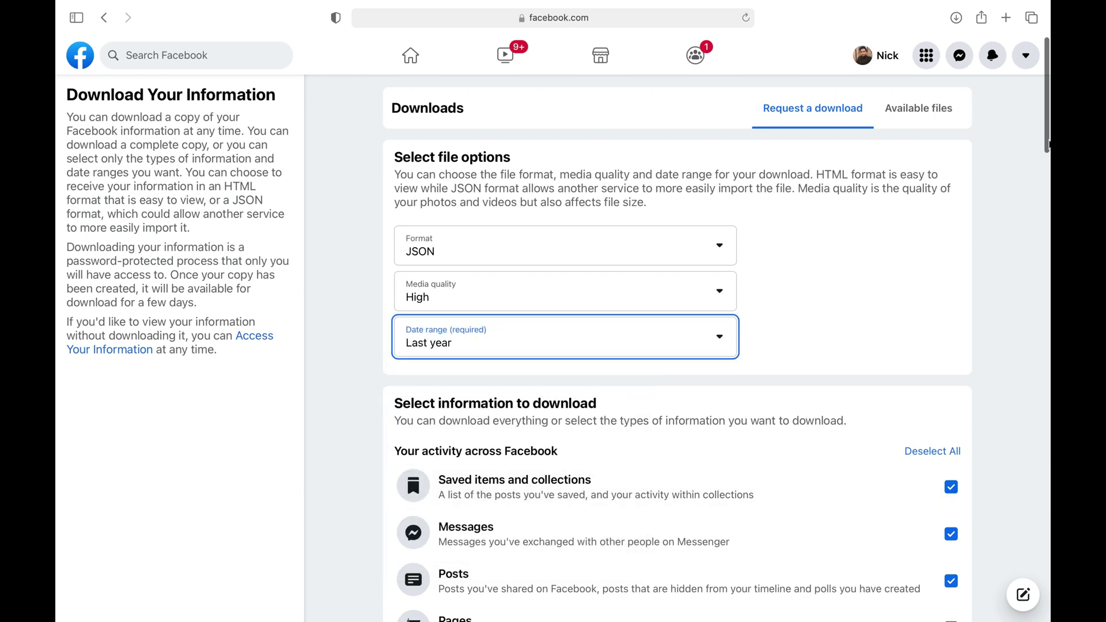
# - Deselect all categories except Messages and submit the download request
pyautogui.moveTo(1049, 144); pyautogui.dragTo(1043, 193)
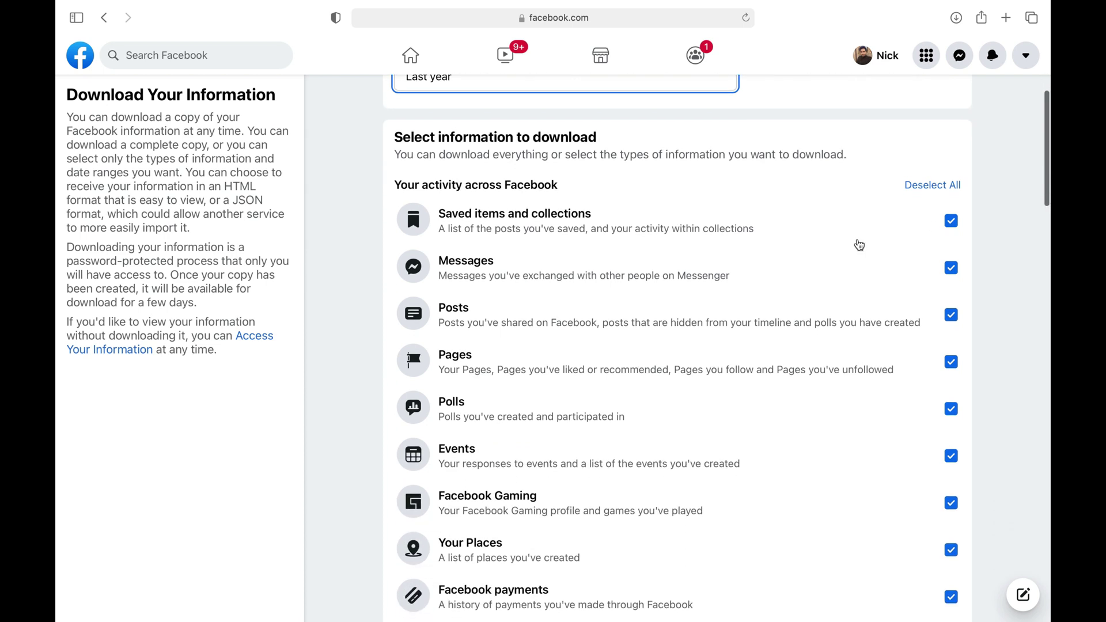
pyautogui.click(952, 189)
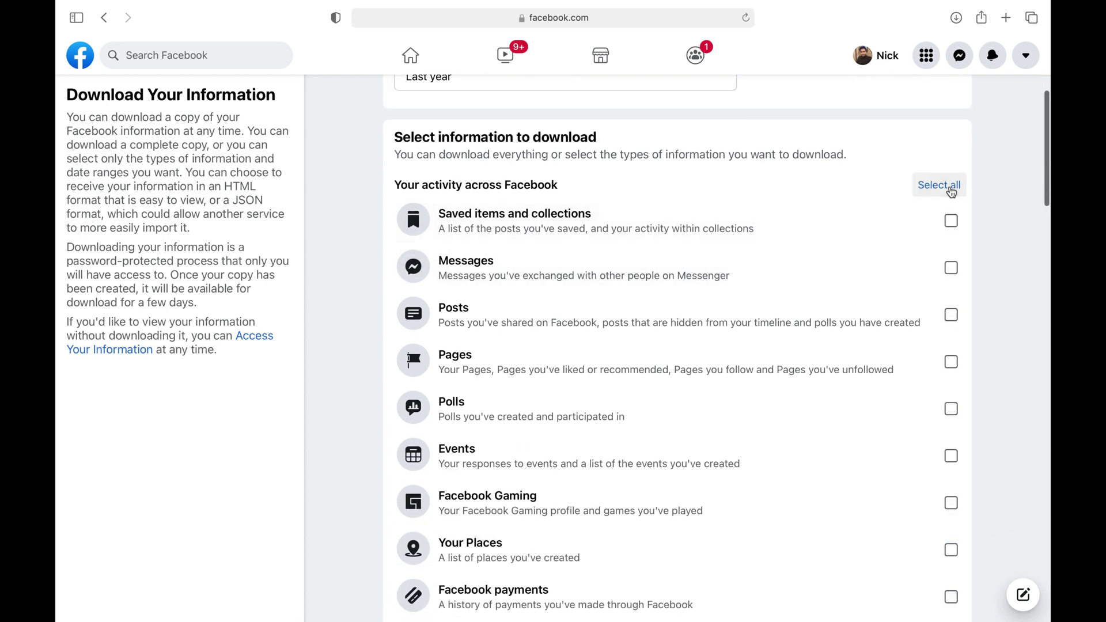
pyautogui.click(951, 269)
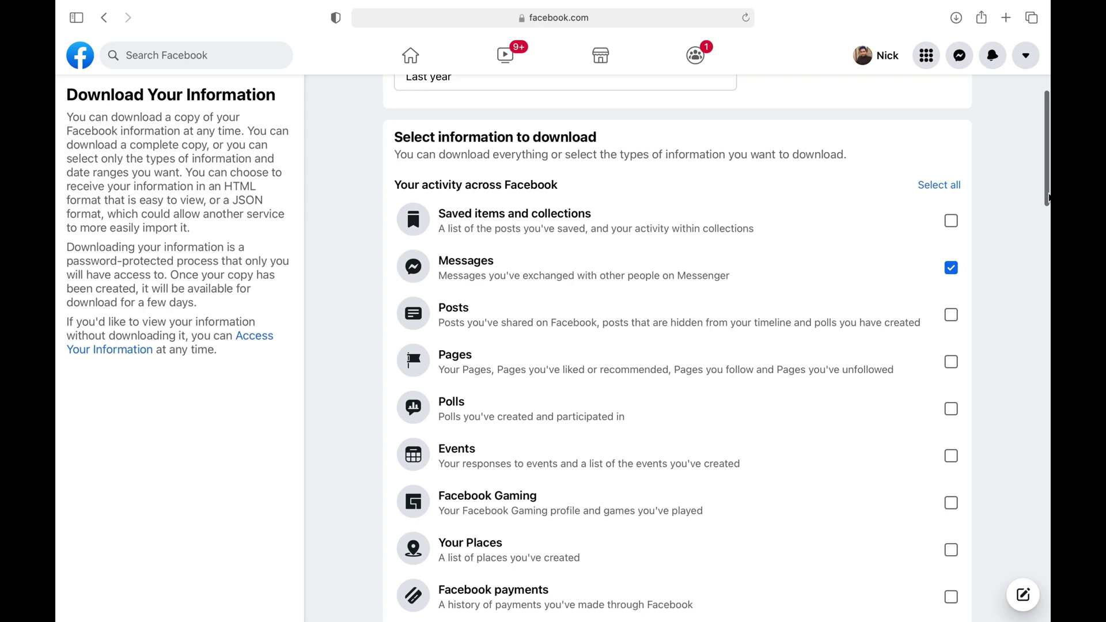
pyautogui.moveTo(1046, 193); pyautogui.dragTo(1035, 615)
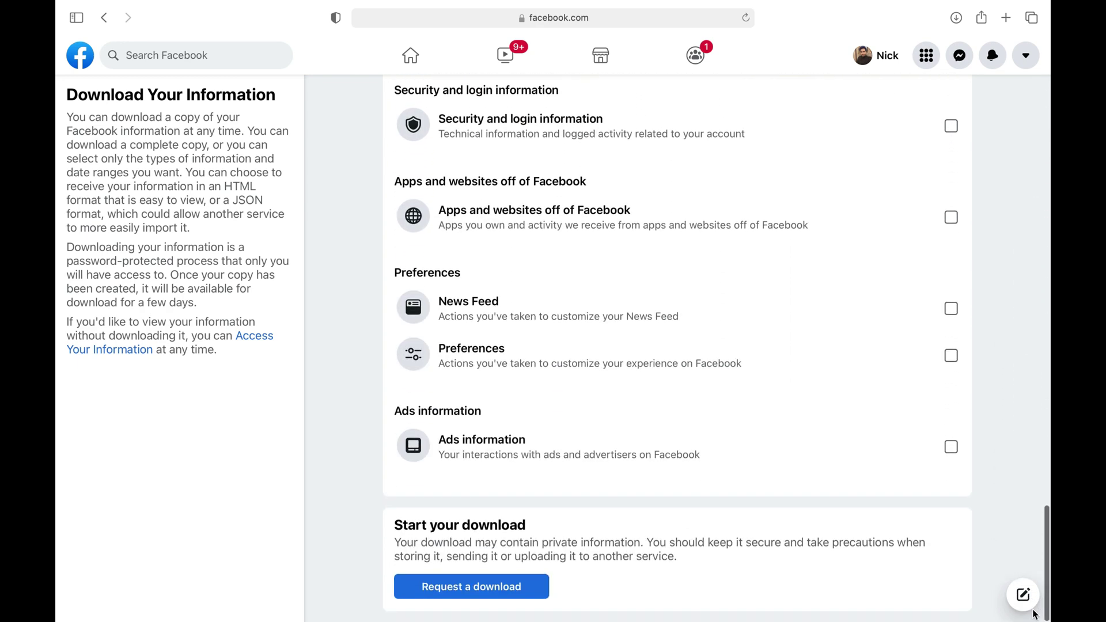
pyautogui.click(502, 593)
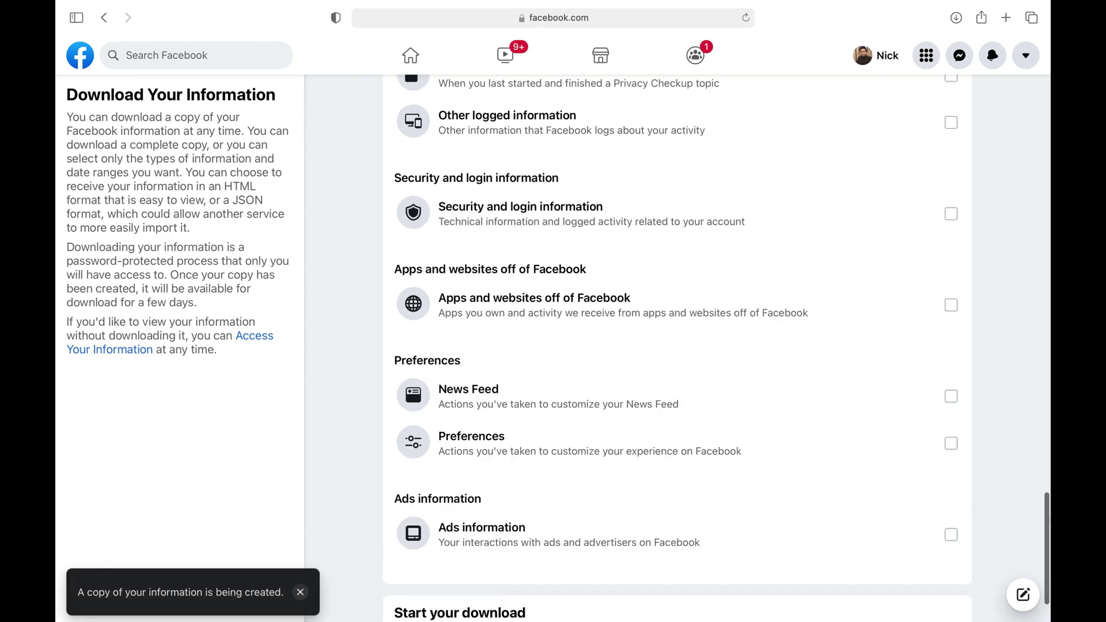
pyautogui.moveTo(1044, 547); pyautogui.dragTo(1040, 66)
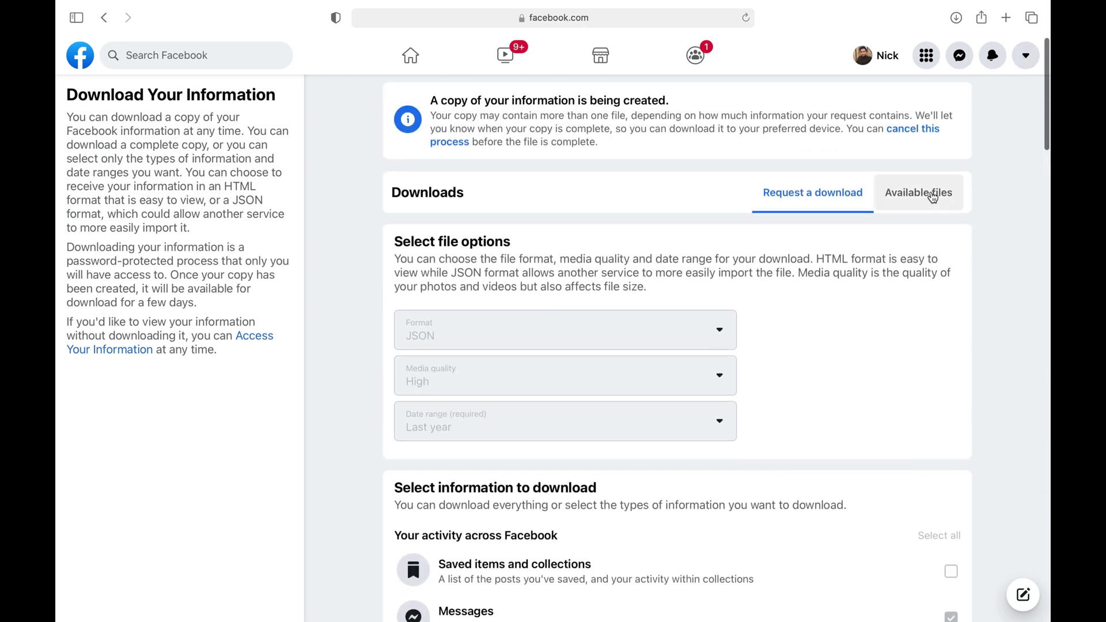
# - Download the 6 MB Messages copy from Available files and show Safari's downloads list
pyautogui.click(933, 195)
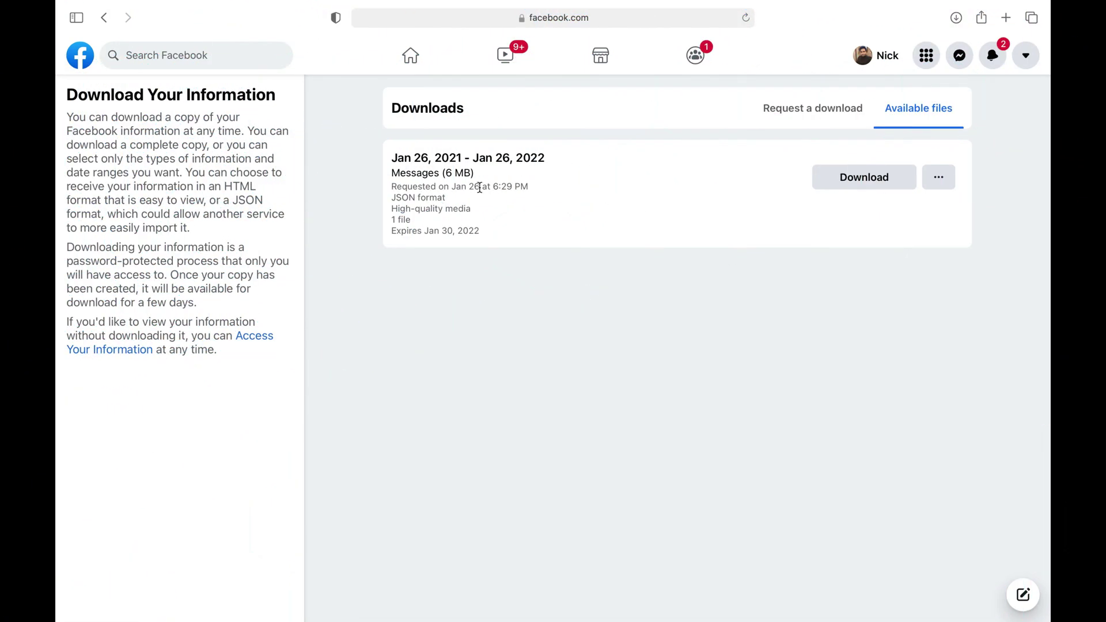
pyautogui.click(840, 187)
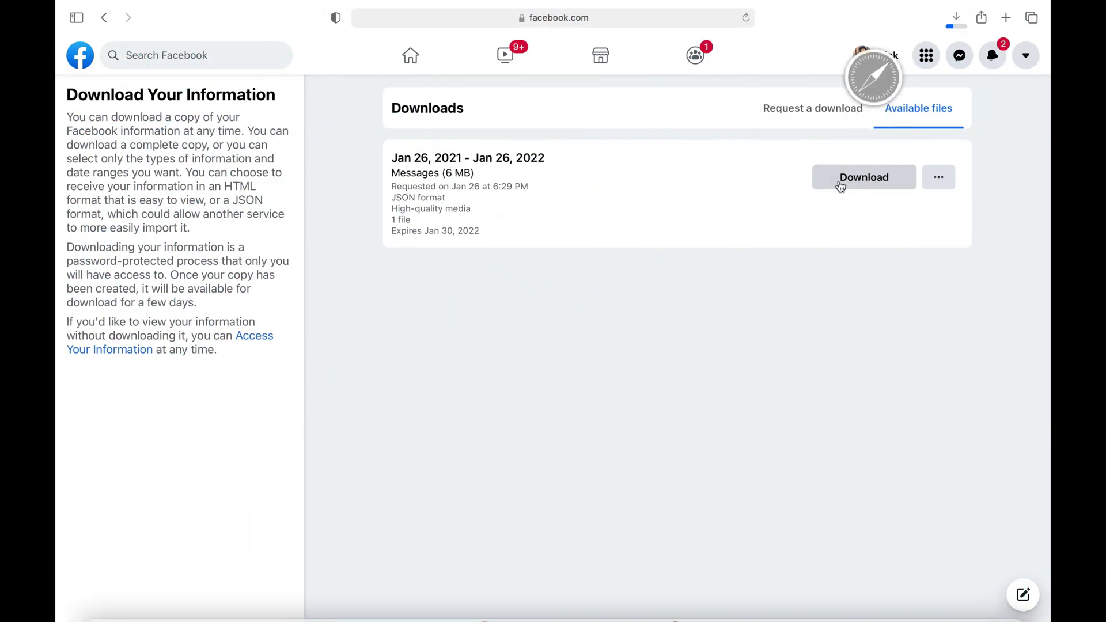
pyautogui.click(956, 19)
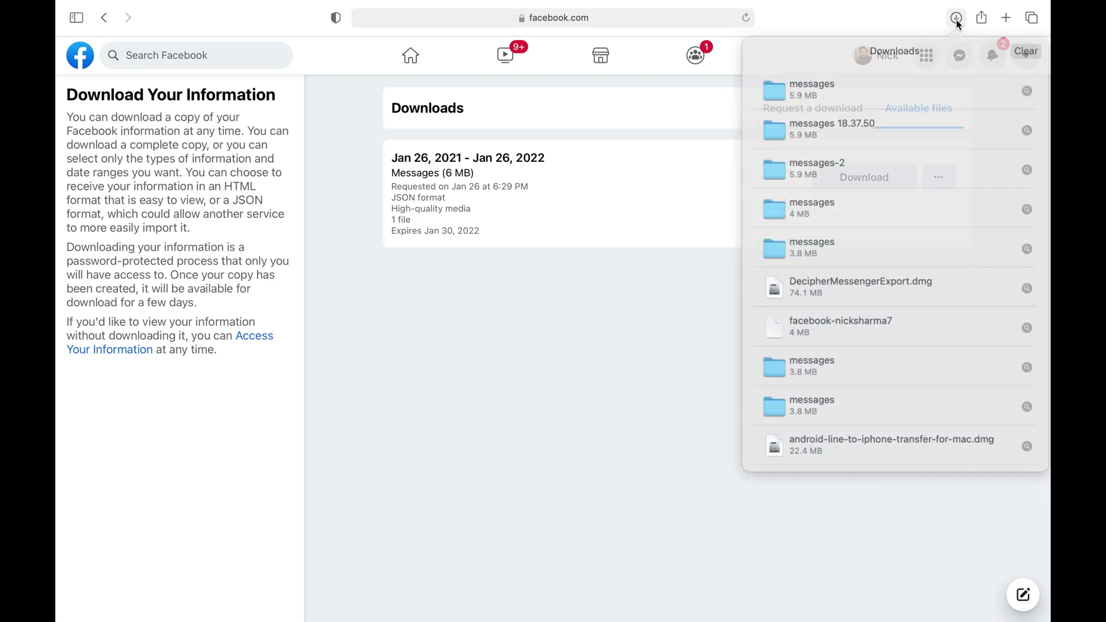
# - Reveal the messages folder in Finder, compress it to messages.zip, and close the Finder window
pyautogui.click(1023, 86)
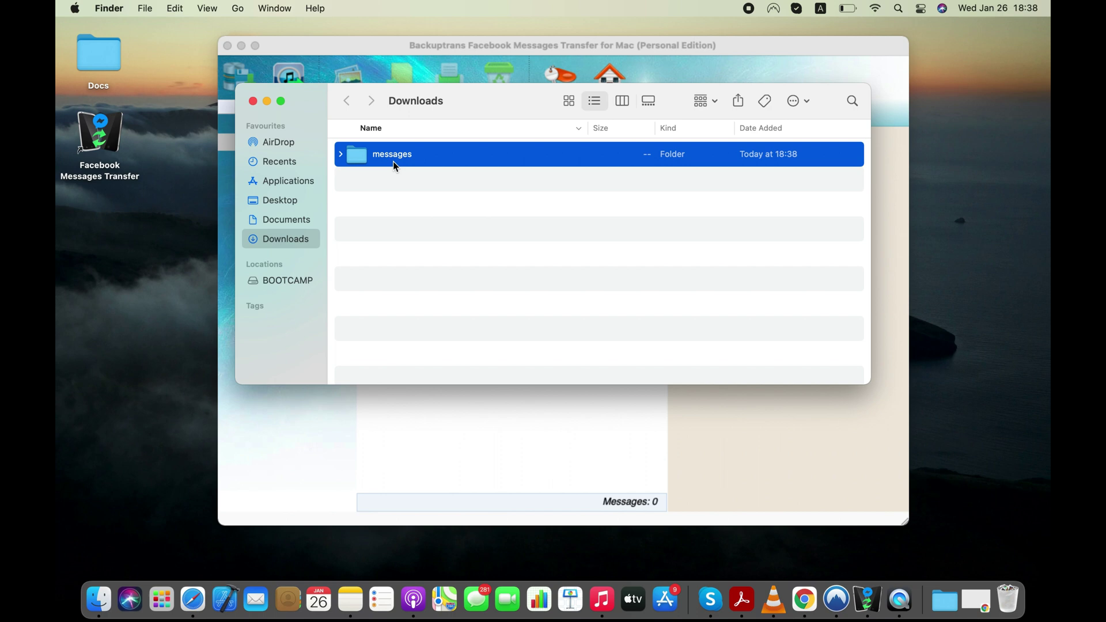
pyautogui.rightClick(392, 158)
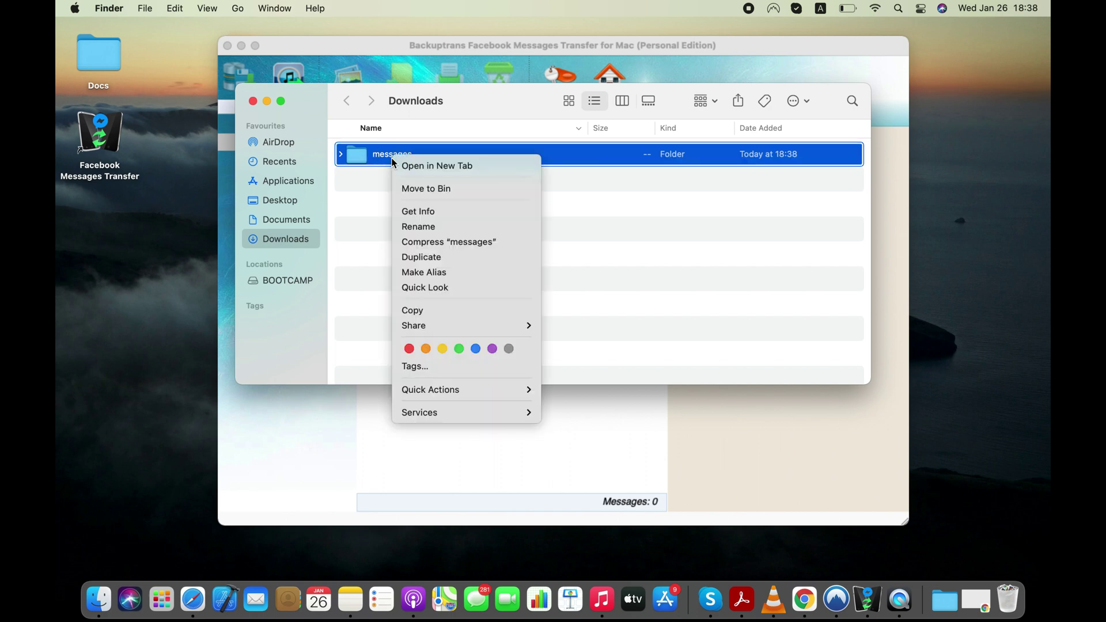
pyautogui.click(429, 241)
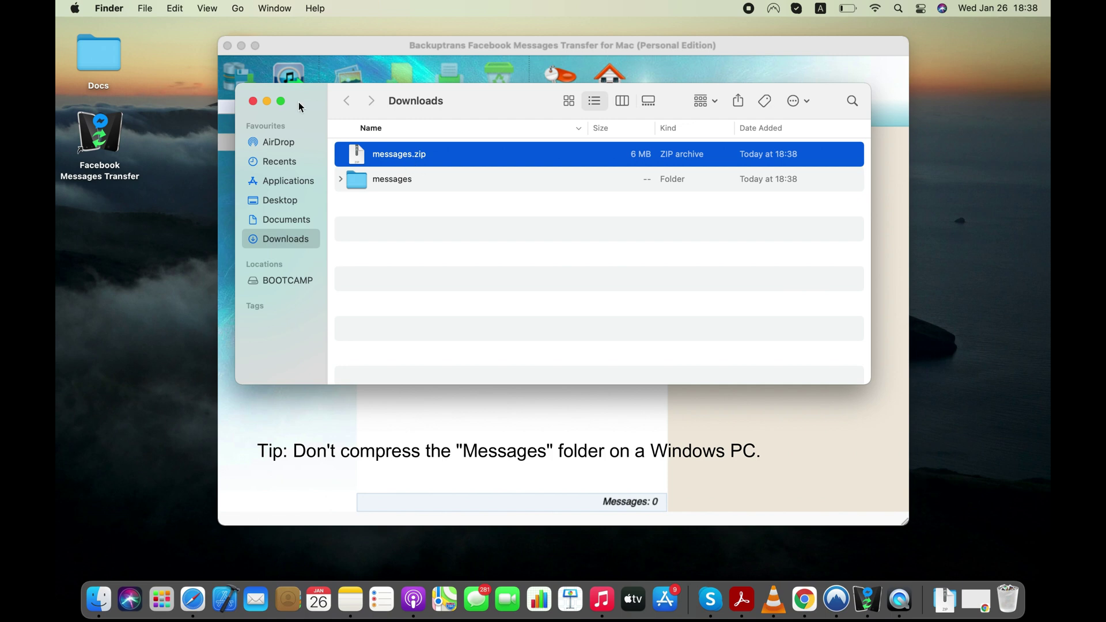
pyautogui.click(253, 101)
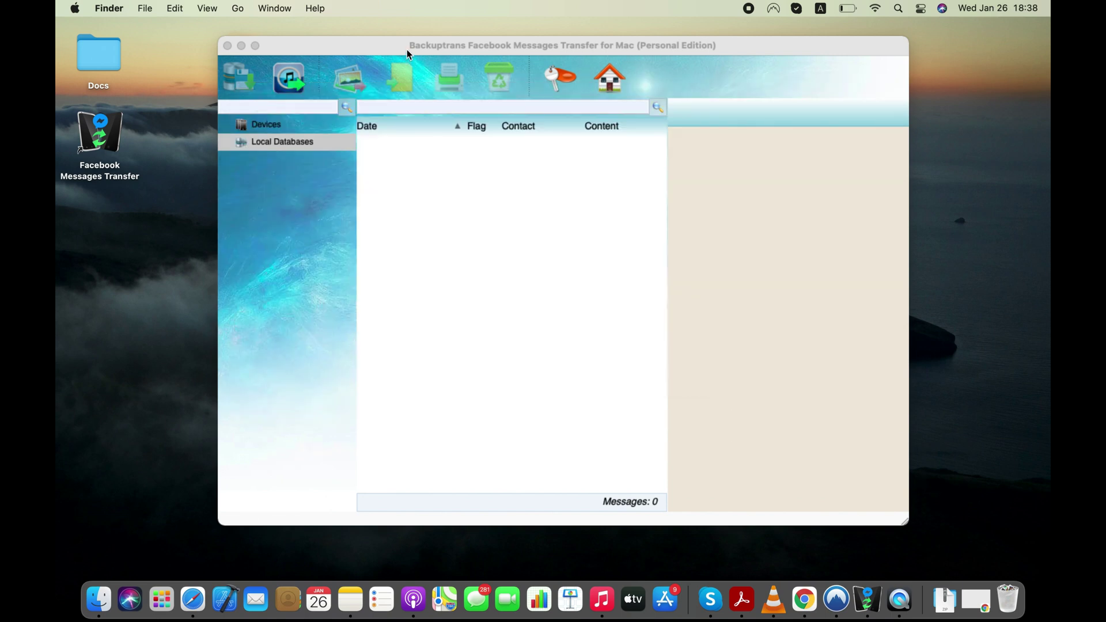
pyautogui.moveTo(406, 47); pyautogui.dragTo(412, 68)
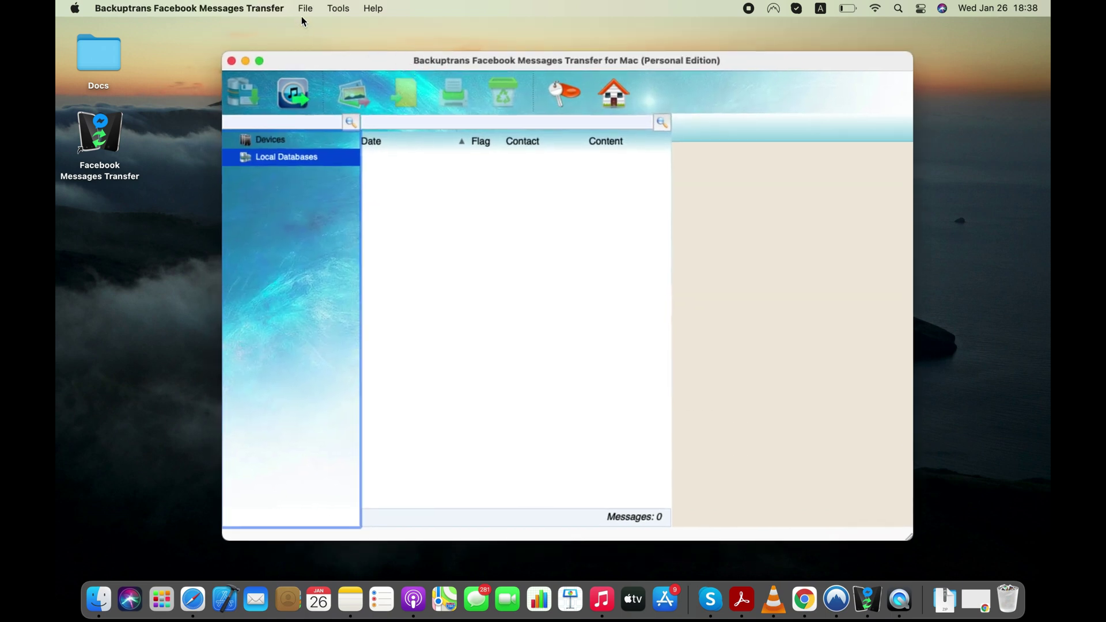
# - Import Downloads/messages.zip via Import From JSON File, loading 274 messages, and acknowledge the success alert
pyautogui.click(304, 9)
pyautogui.click(361, 135)
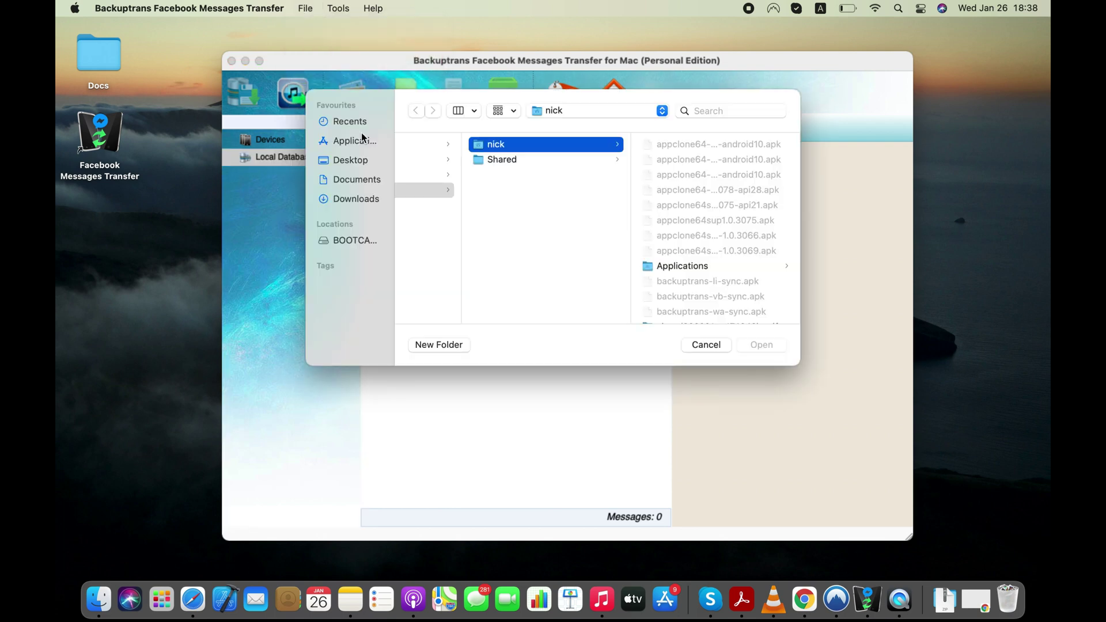
pyautogui.click(351, 197)
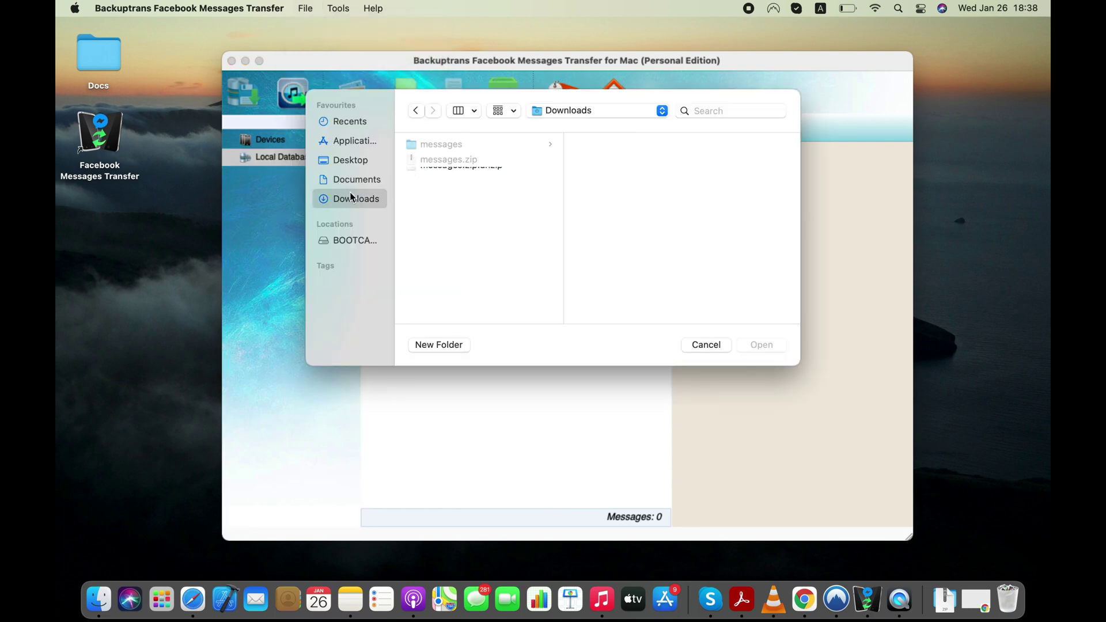
pyautogui.click(441, 164)
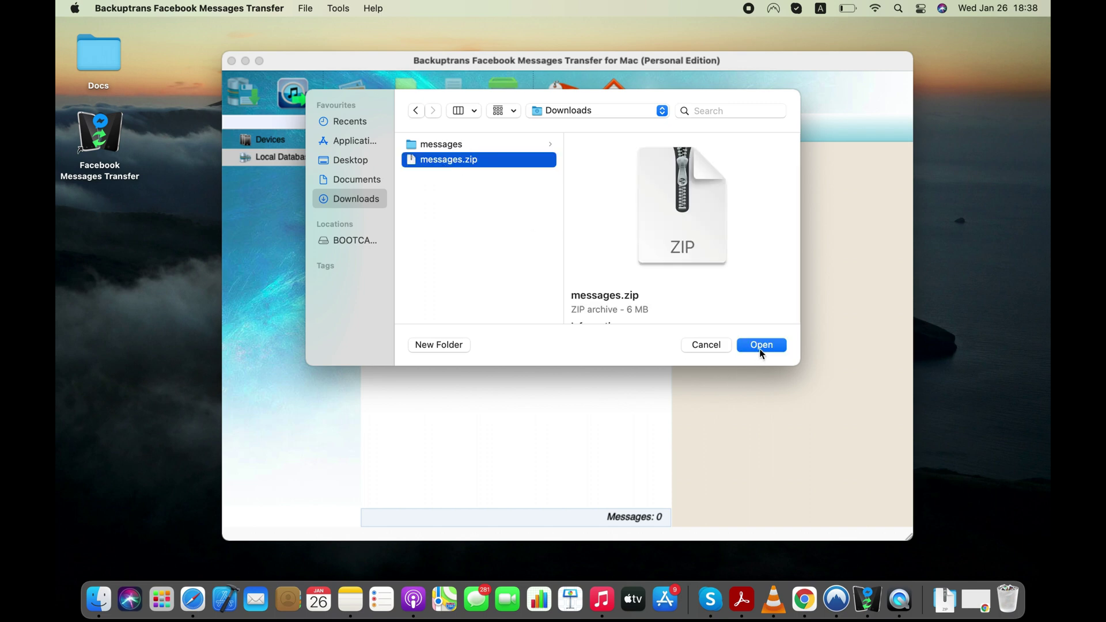
pyautogui.click(760, 348)
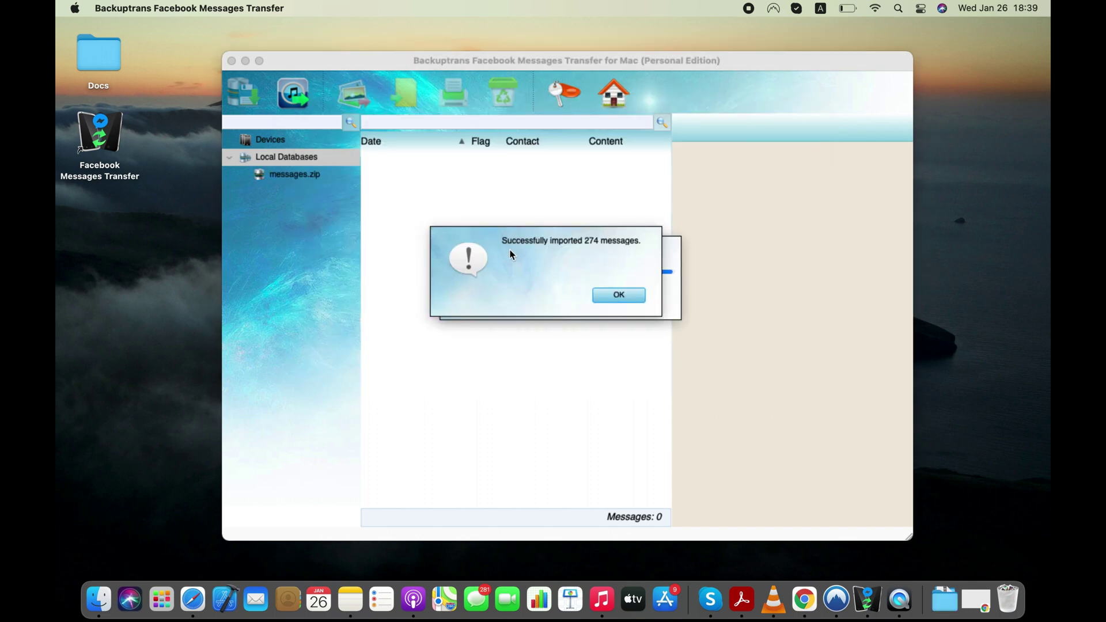
pyautogui.click(617, 299)
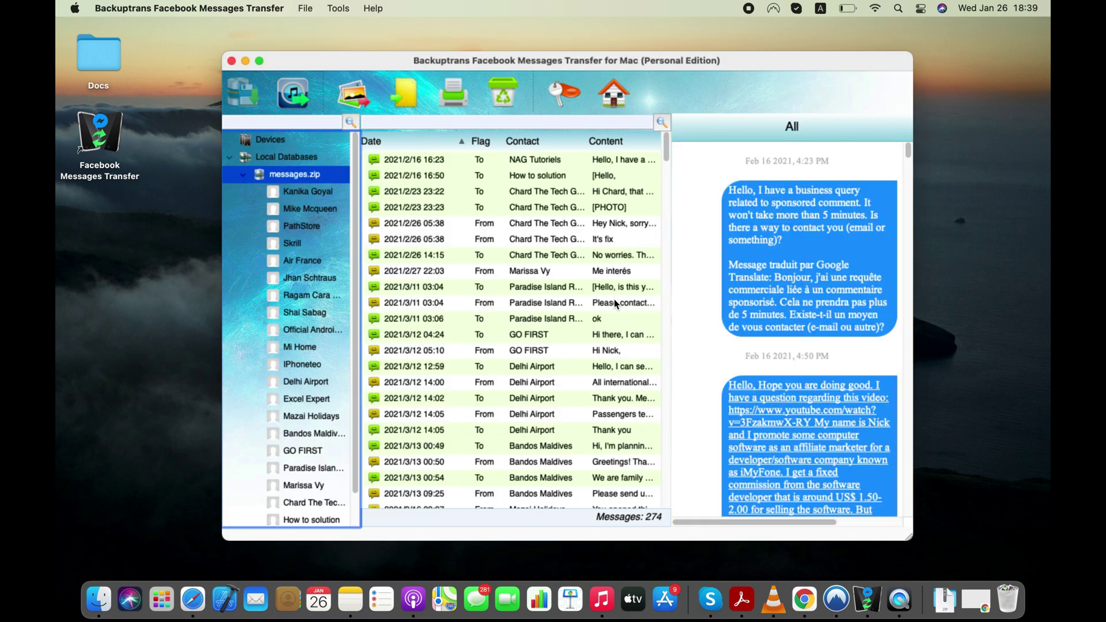
pyautogui.click(330, 207)
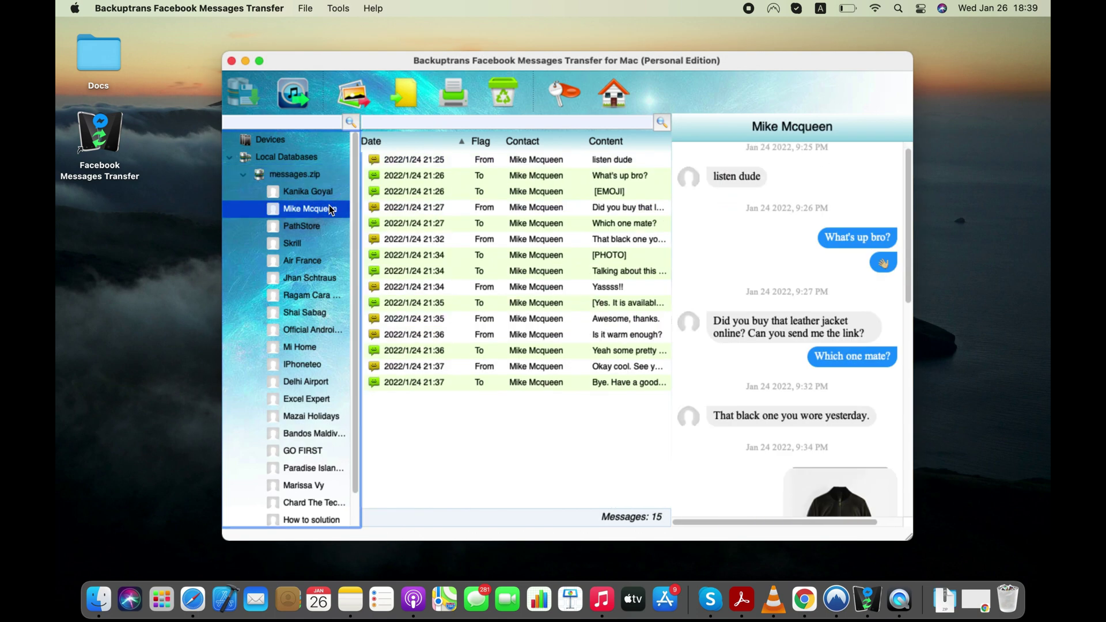
pyautogui.moveTo(355, 183)
pyautogui.mouseDown()
pyautogui.moveTo(354, 214)
pyautogui.moveTo(360, 166)
pyautogui.mouseUp()
pyautogui.moveTo(909, 222); pyautogui.dragTo(902, 465)
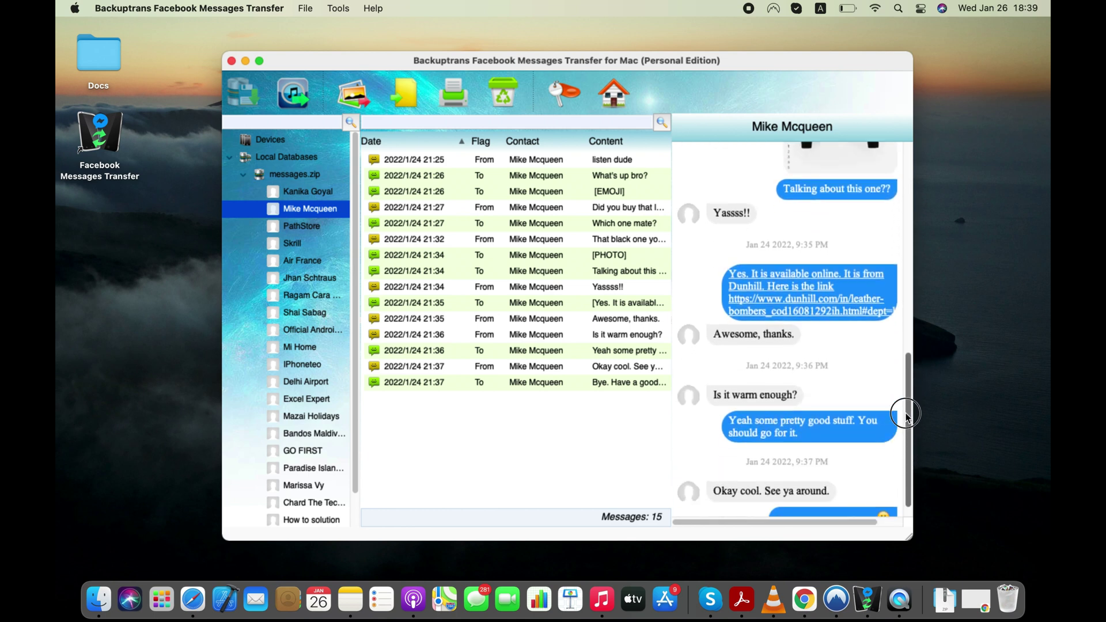
pyautogui.moveTo(906, 416); pyautogui.dragTo(906, 338)
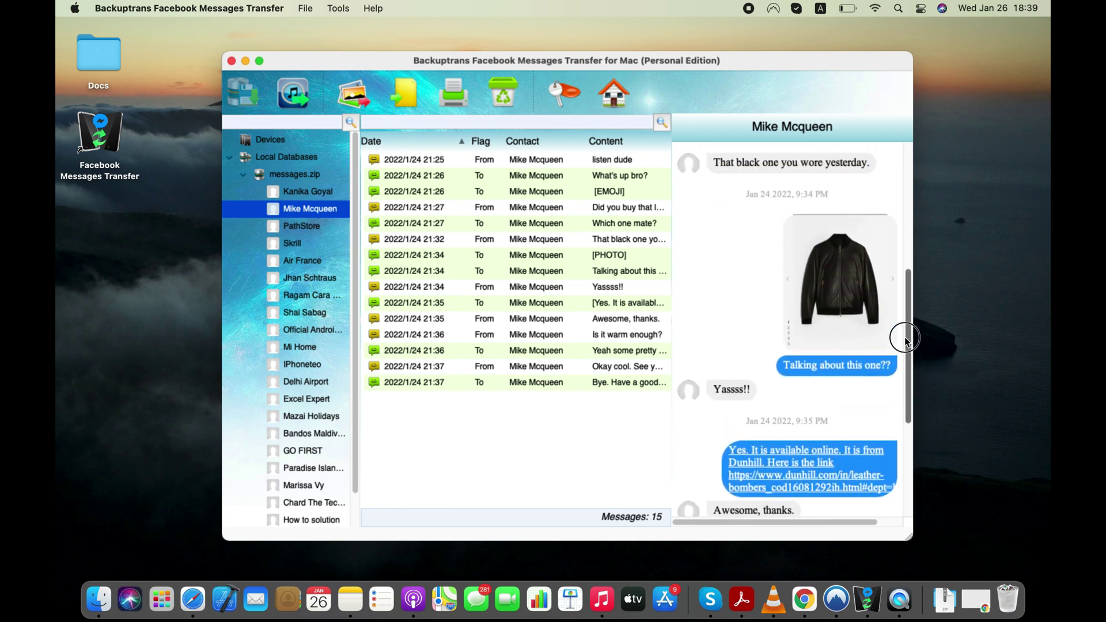
pyautogui.click(847, 287)
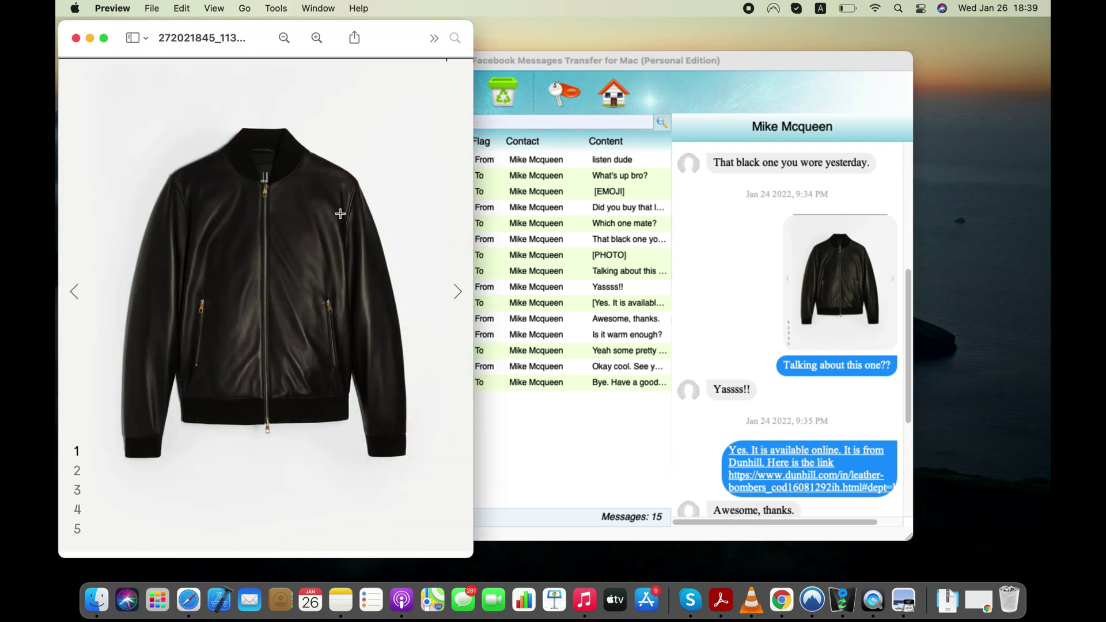
pyautogui.click(75, 38)
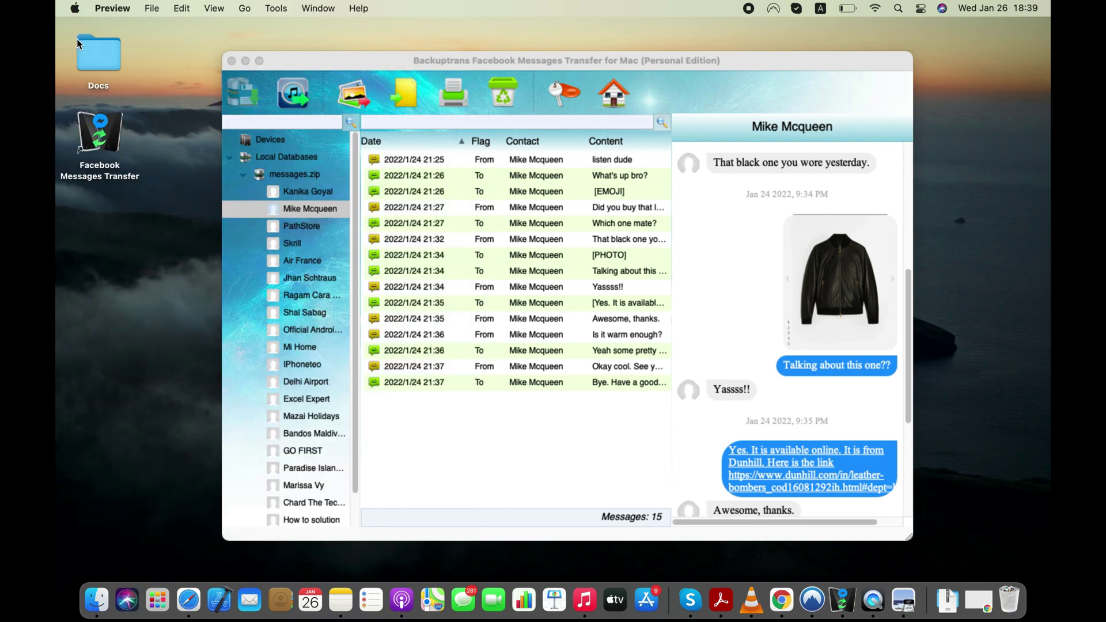
pyautogui.click(296, 210)
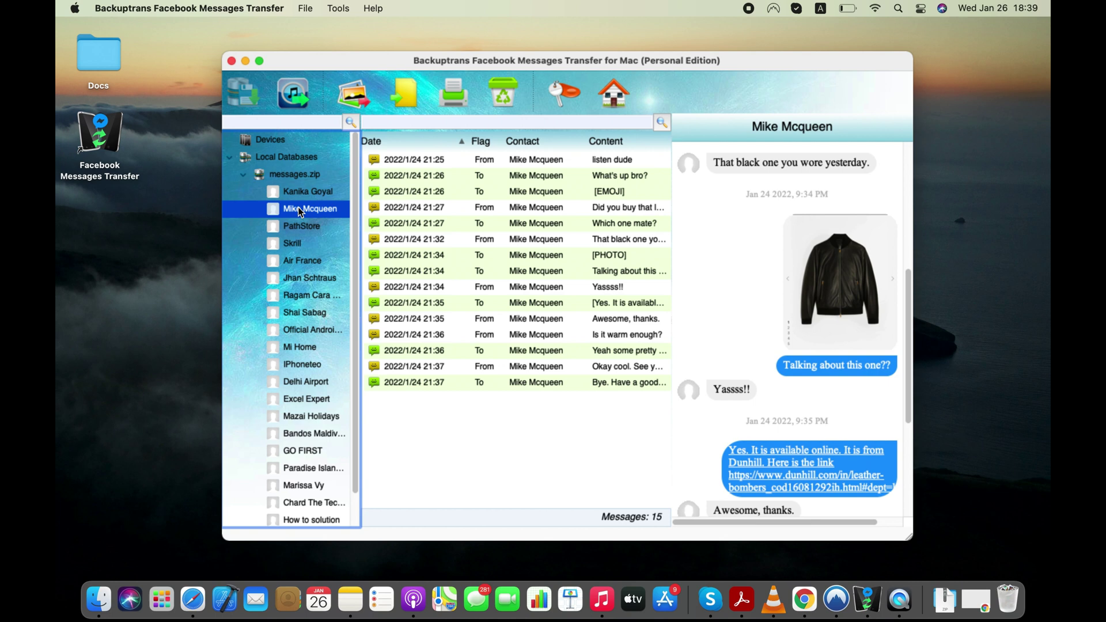
pyautogui.click(454, 97)
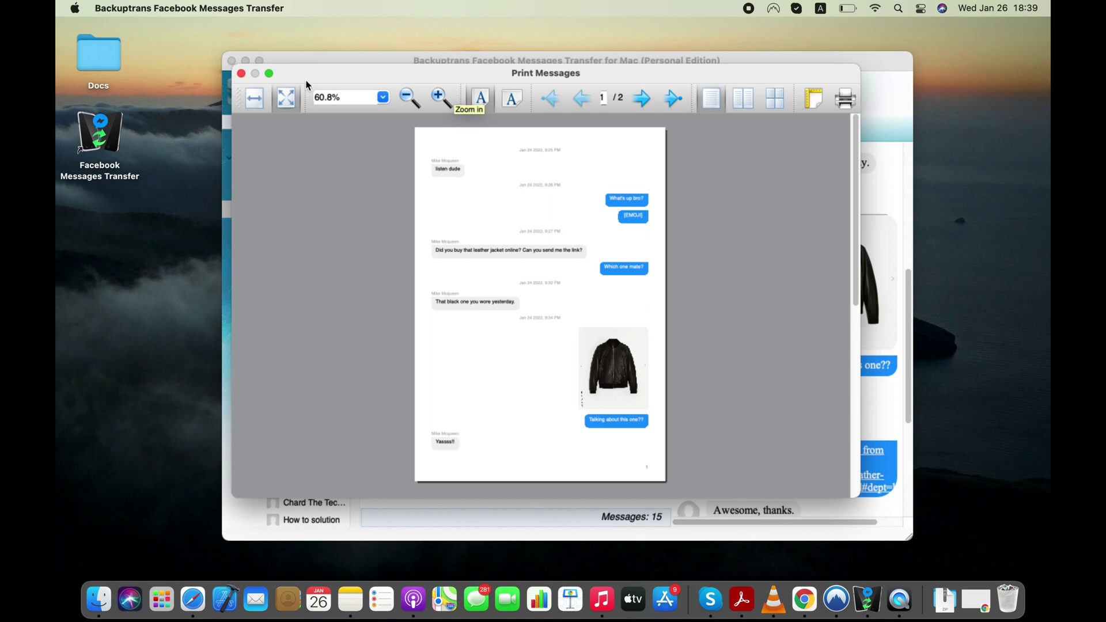
pyautogui.click(269, 73)
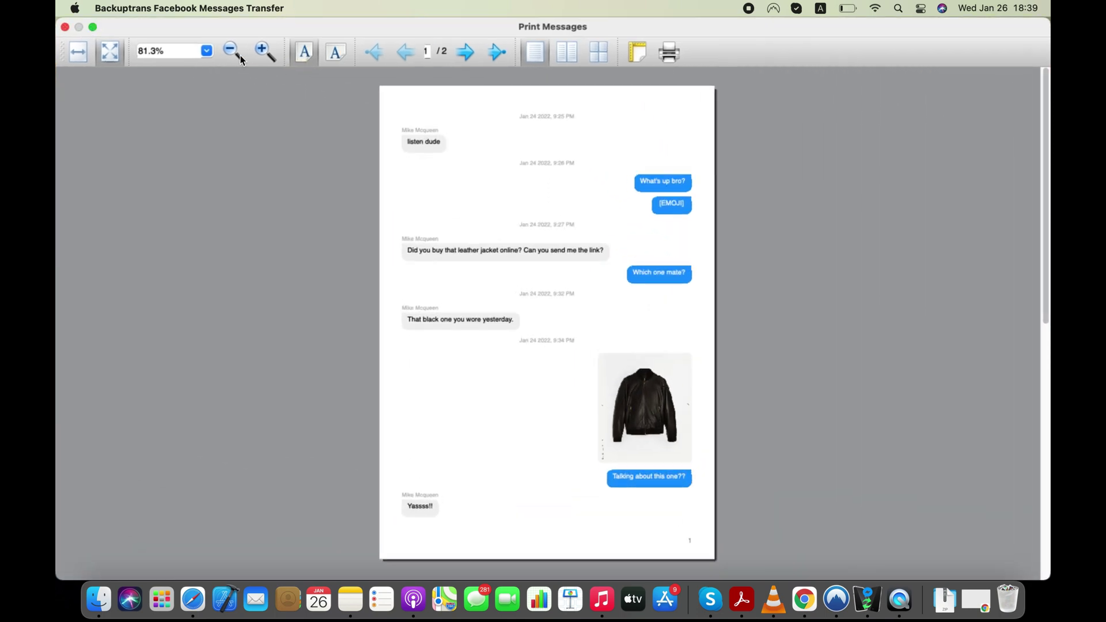
pyautogui.click(262, 56)
pyautogui.click(262, 55)
pyautogui.click(262, 55)
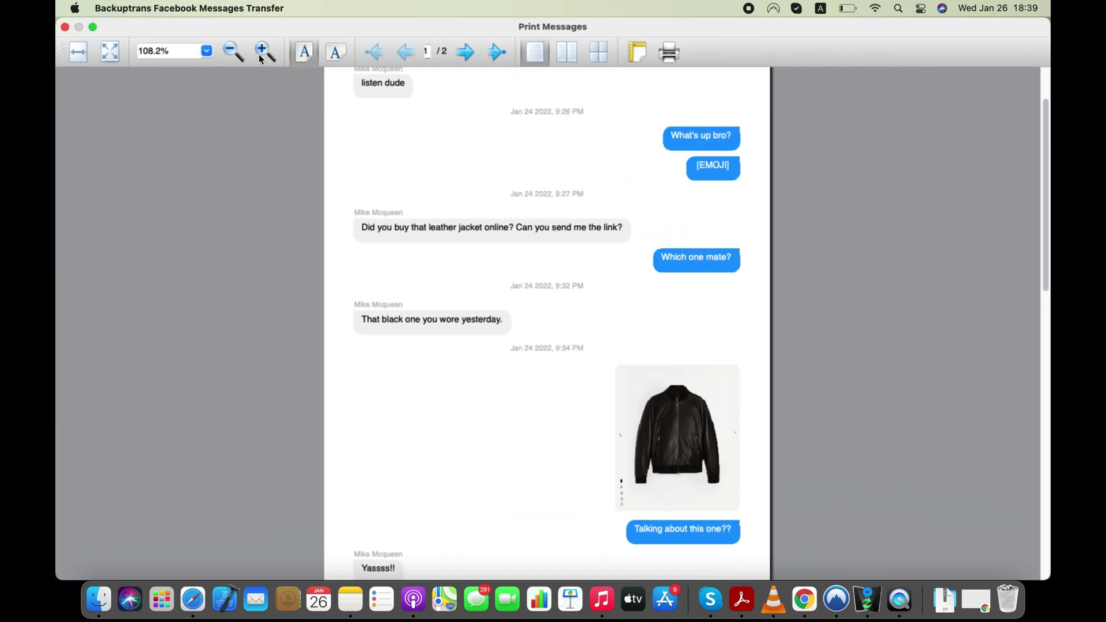
pyautogui.moveTo(1044, 277); pyautogui.dragTo(1044, 222)
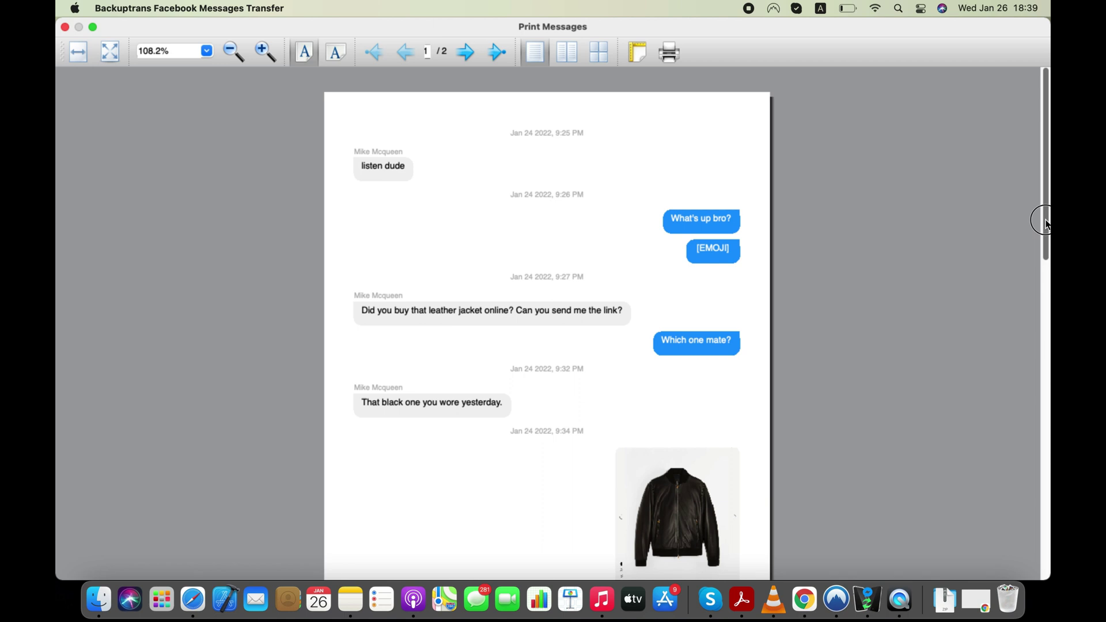
pyautogui.click(669, 54)
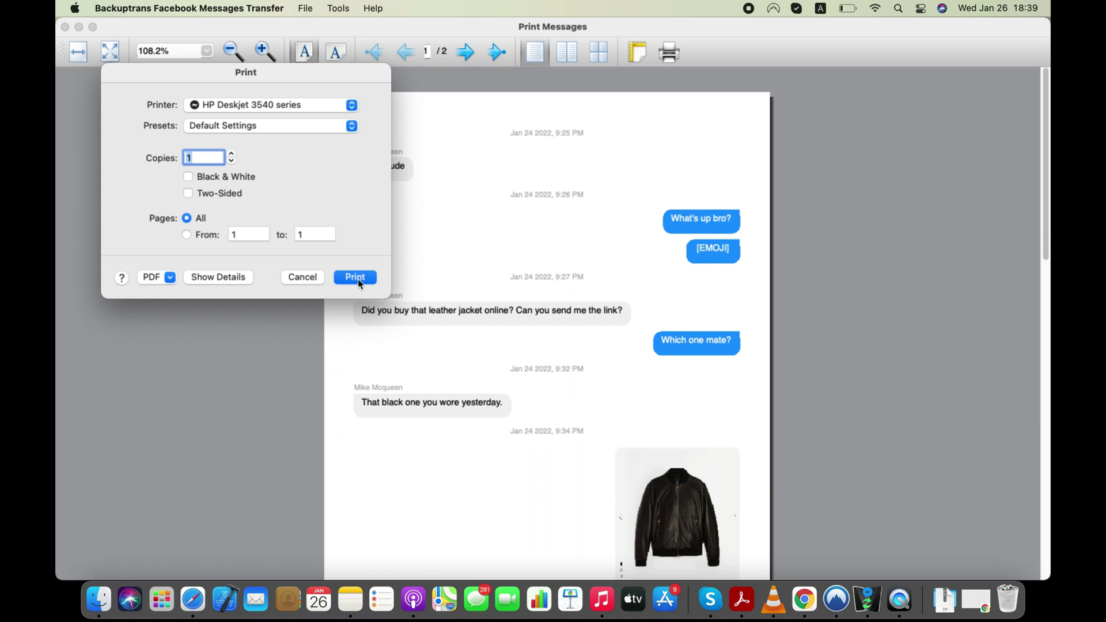
pyautogui.click(300, 278)
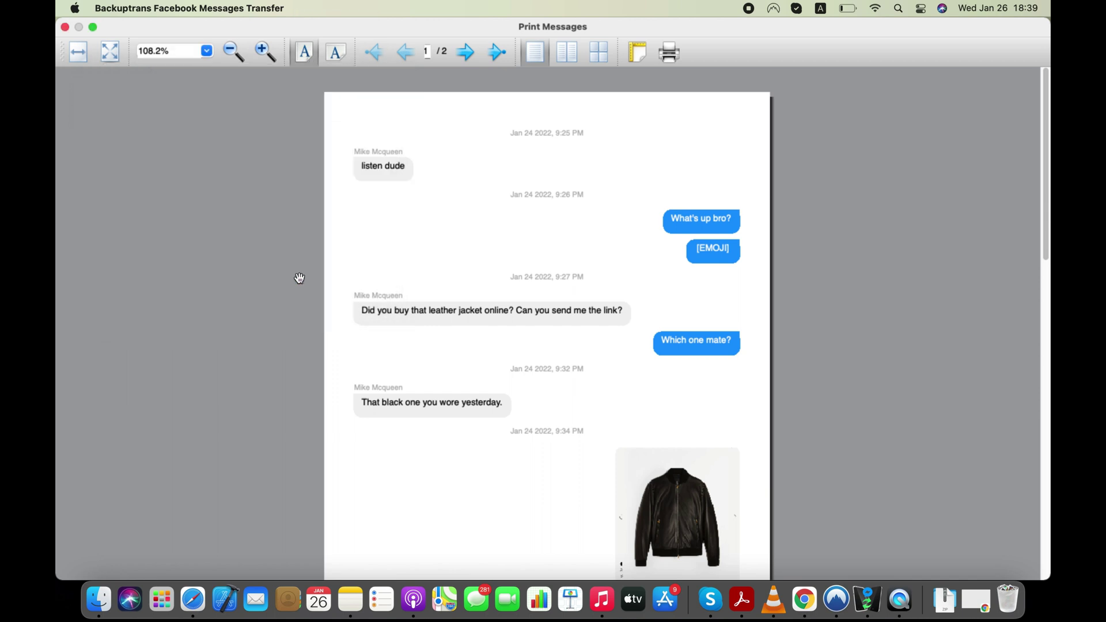
pyautogui.click(65, 27)
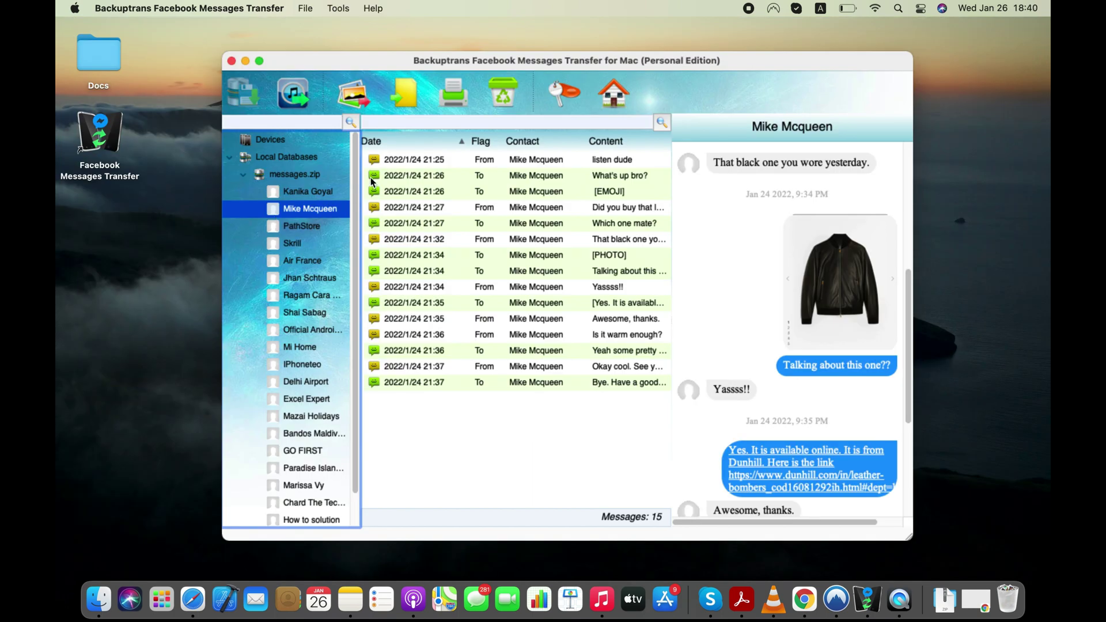
# - Export the contact's 15-message chat as HTML Files to the Desktop, then minimize the app
pyautogui.click(402, 96)
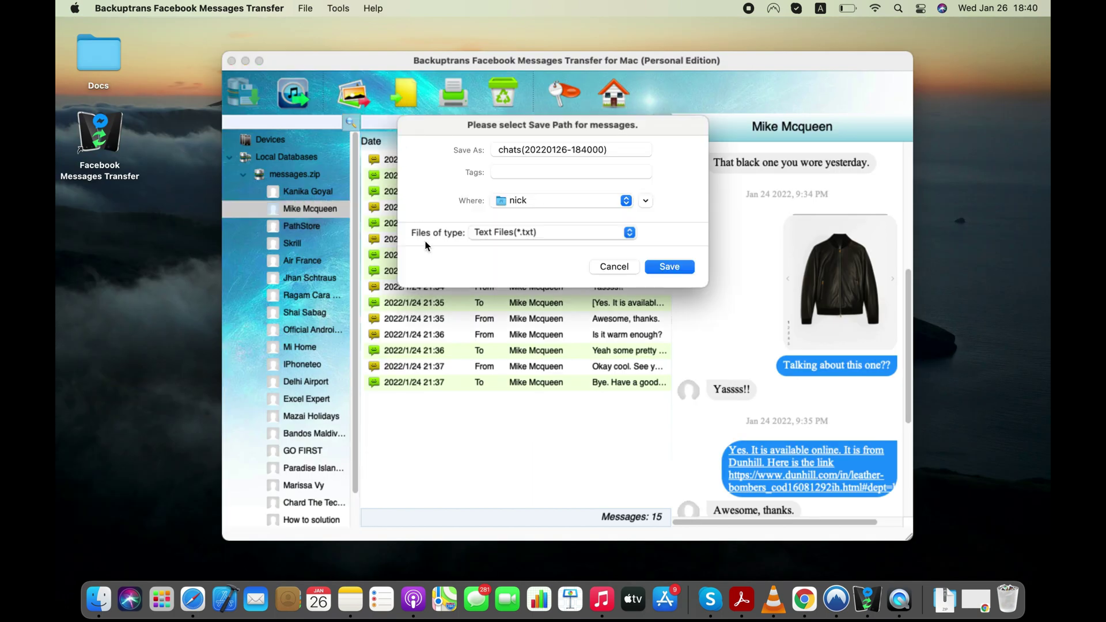
pyautogui.click(533, 235)
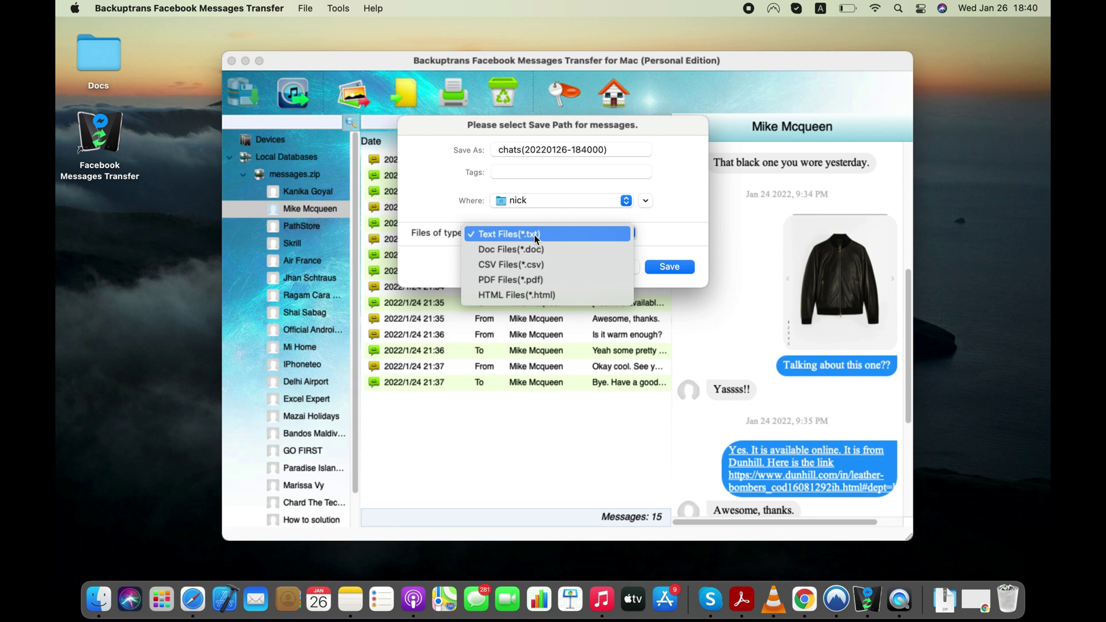
pyautogui.click(520, 295)
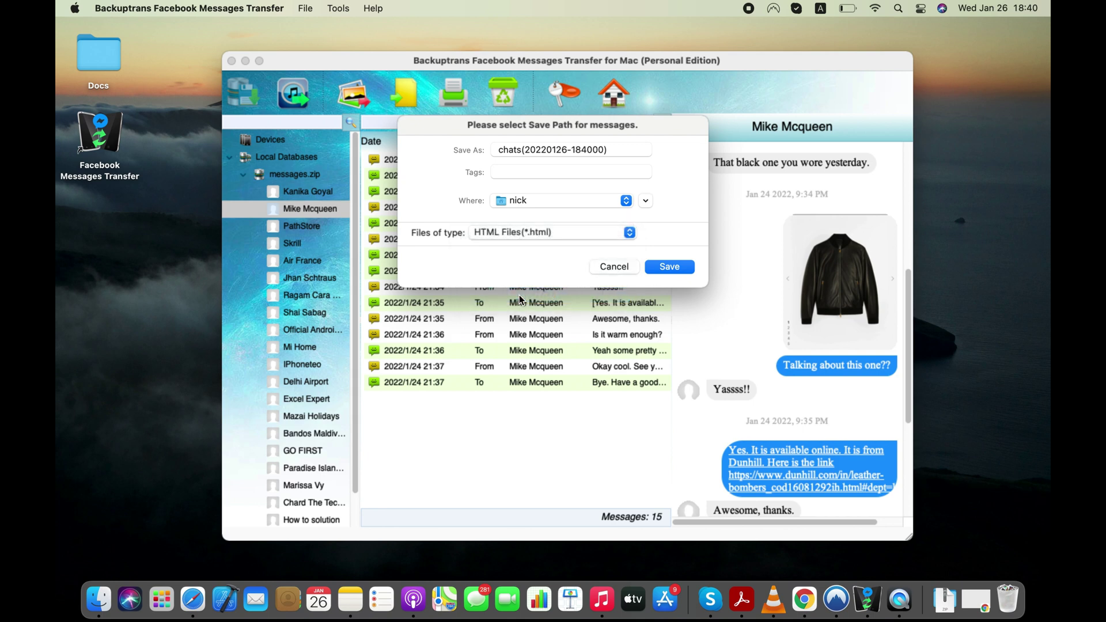
pyautogui.click(543, 204)
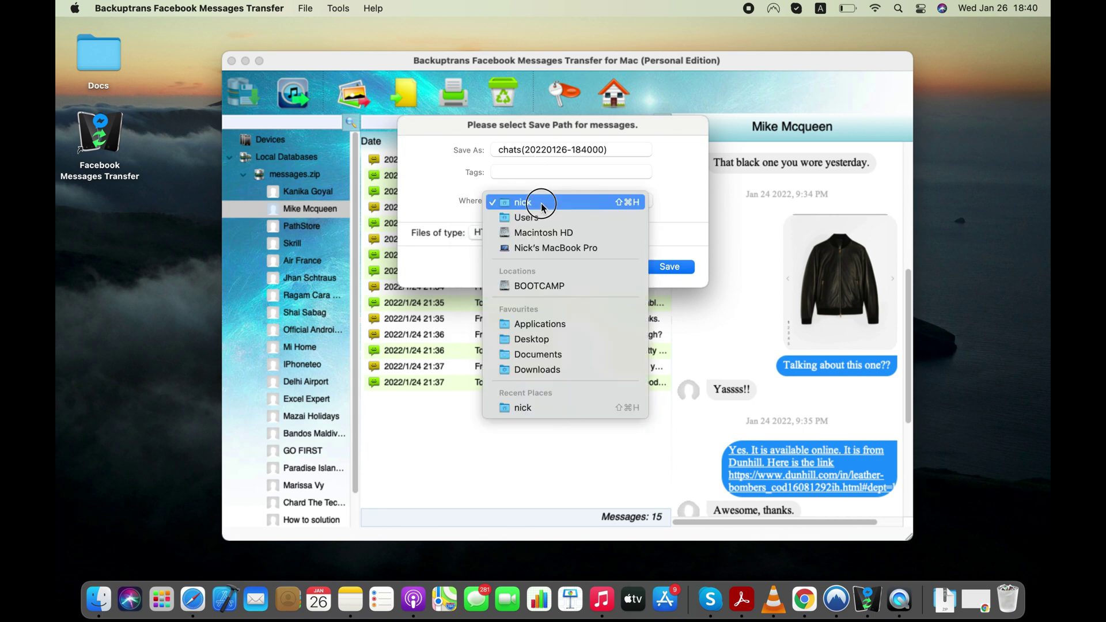
pyautogui.click(537, 338)
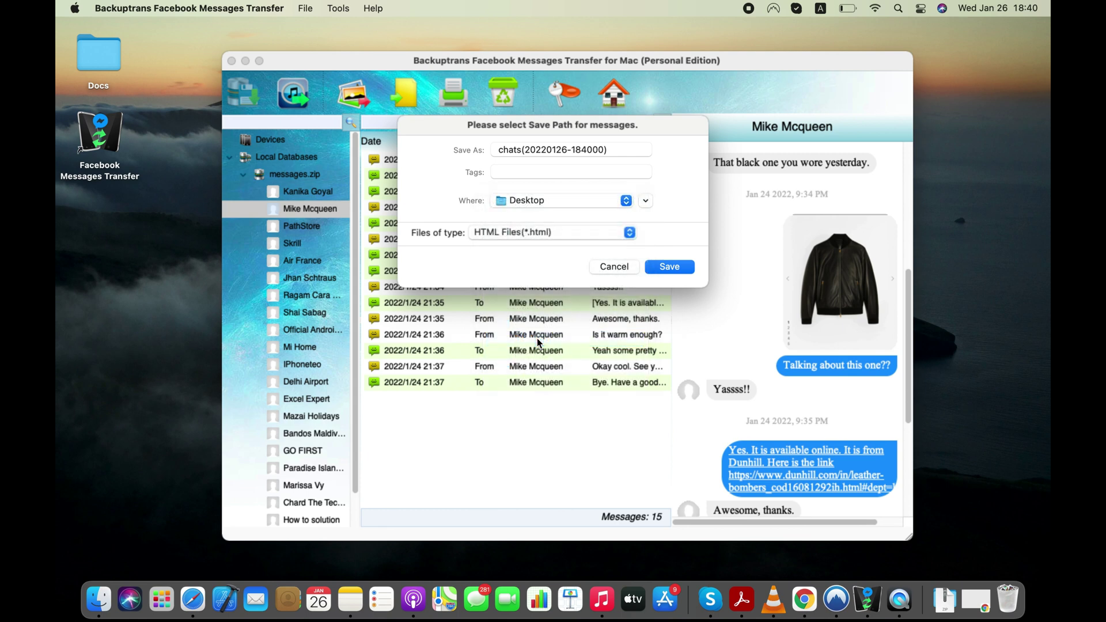
pyautogui.click(669, 267)
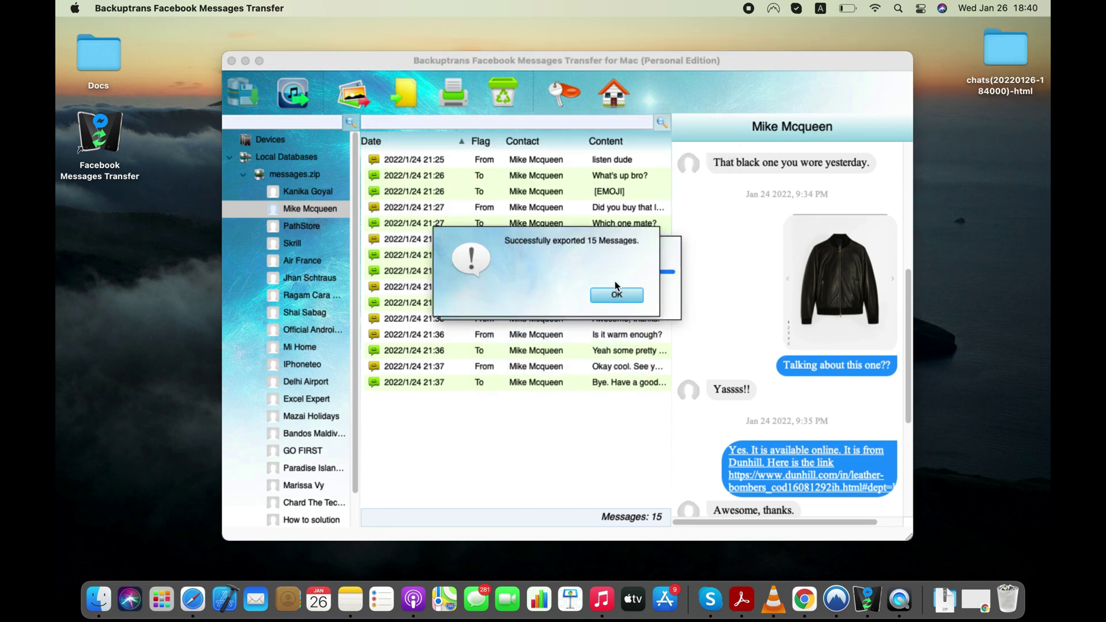
pyautogui.click(615, 294)
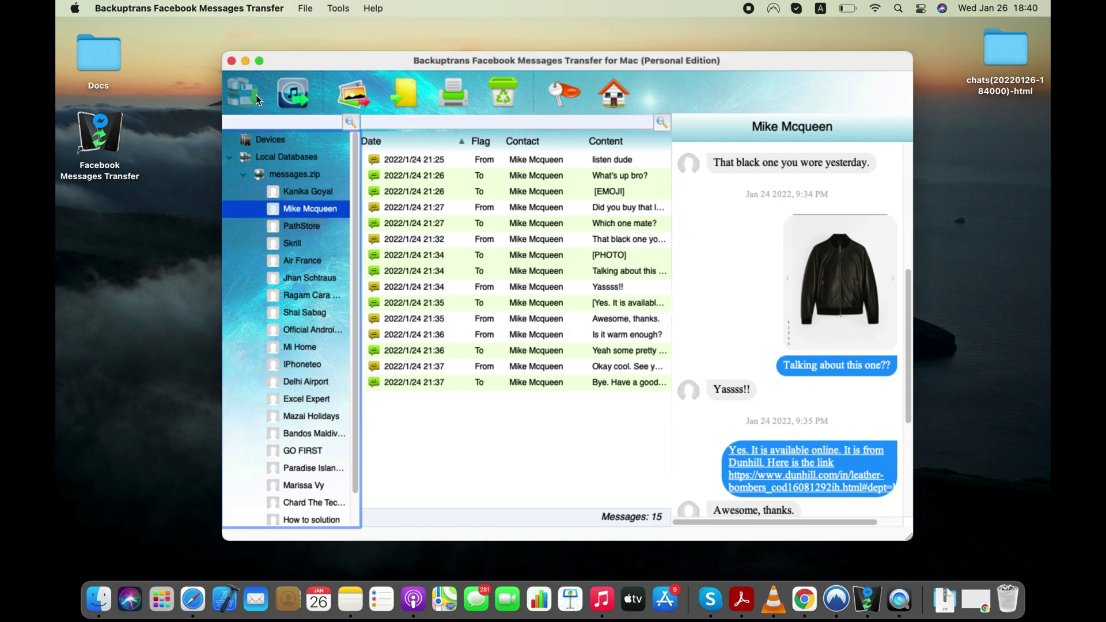
pyautogui.click(245, 61)
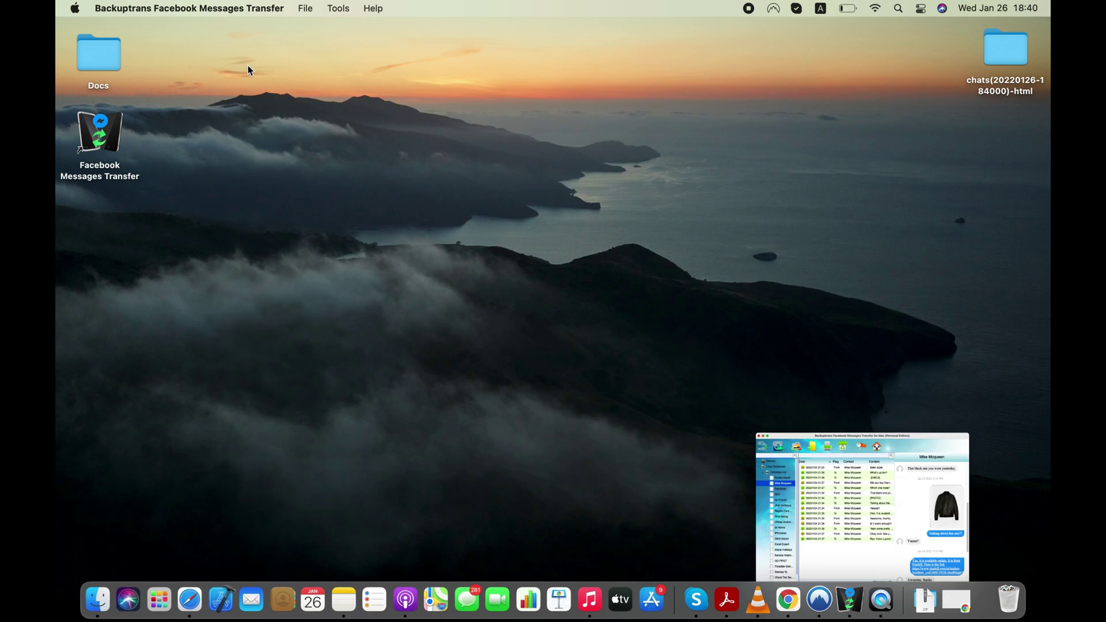
pyautogui.doubleClick(1004, 57)
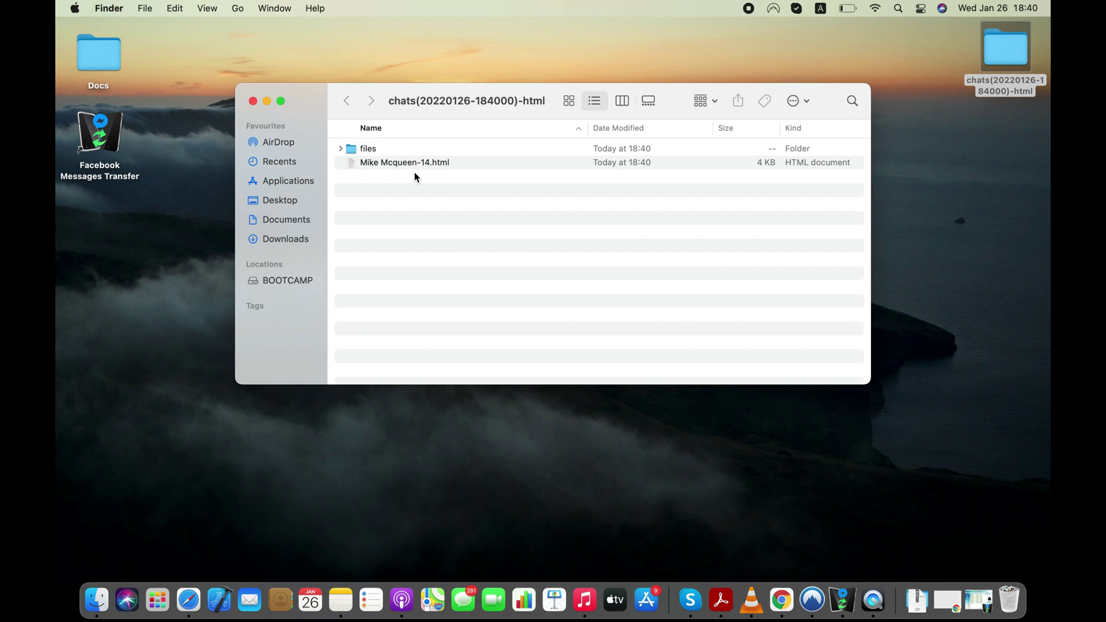
pyautogui.doubleClick(413, 163)
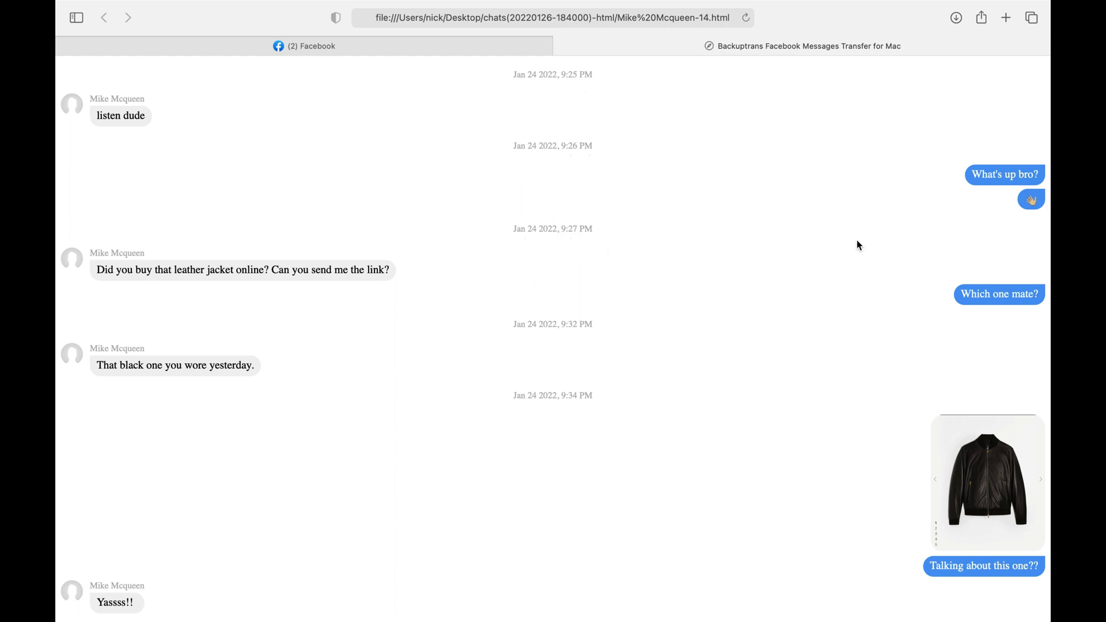
pyautogui.scroll(-5, 857, 242)
pyautogui.scroll(-5, 553, 340)
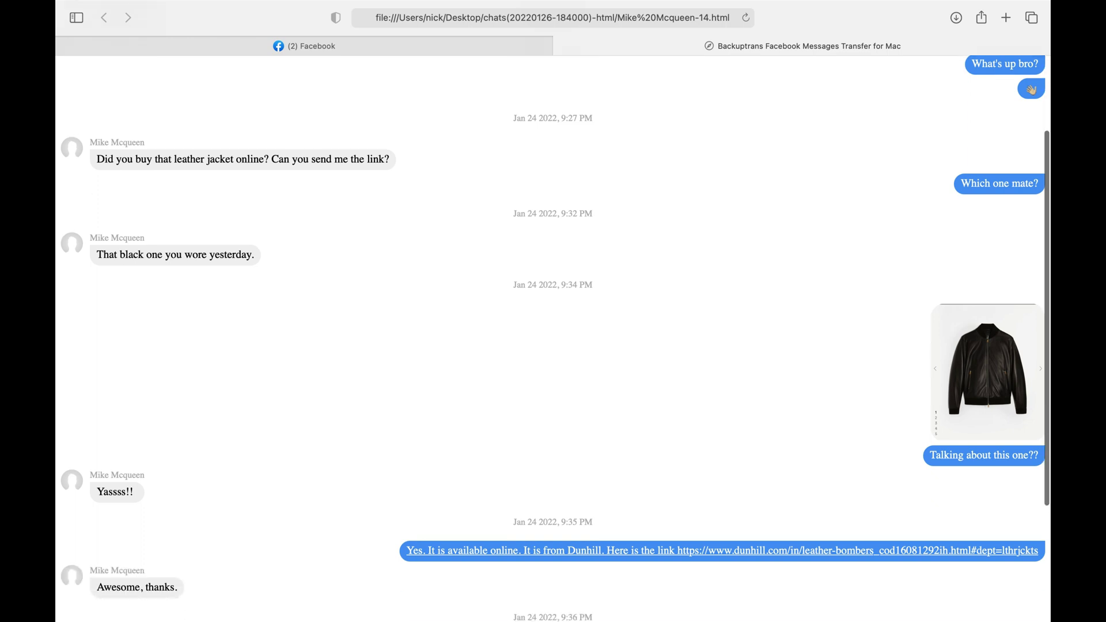
pyautogui.scroll(-5, 553, 340)
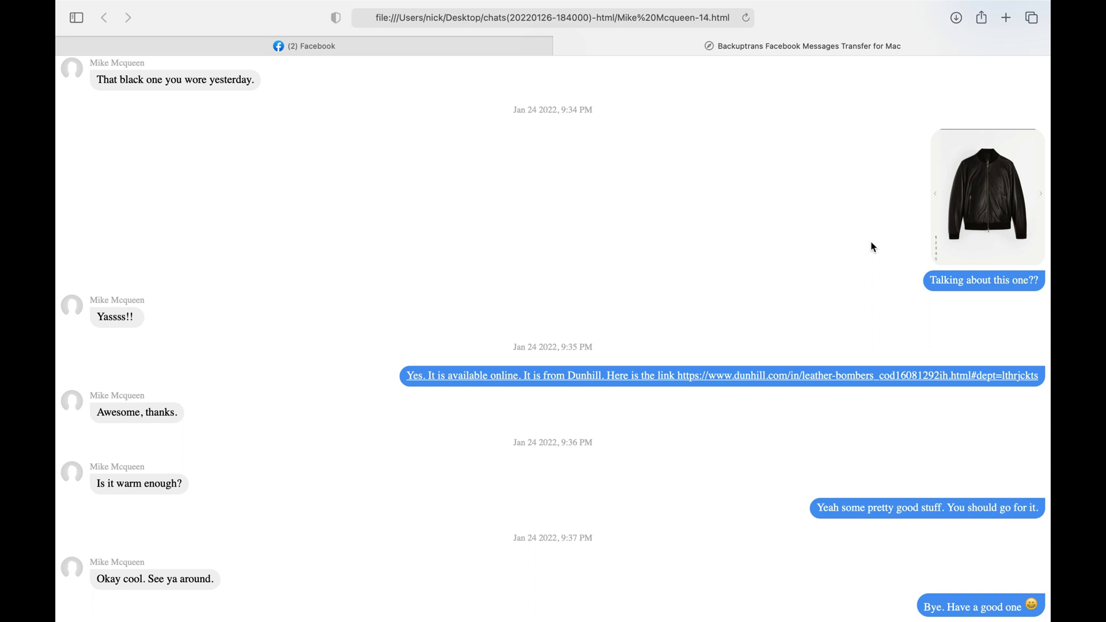
pyautogui.click(983, 182)
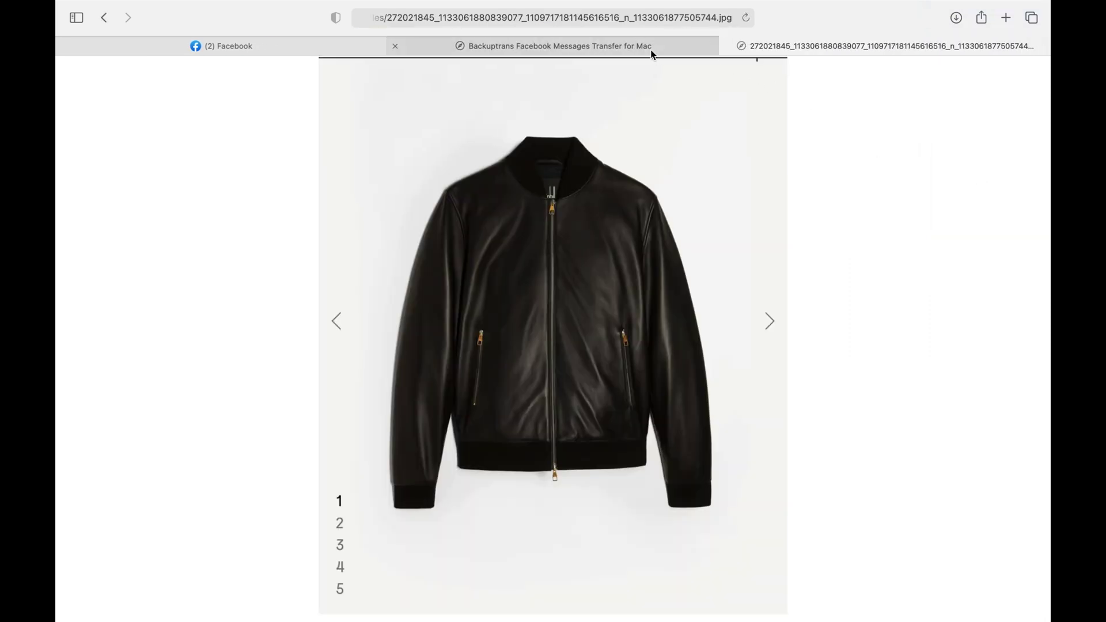
pyautogui.click(650, 50)
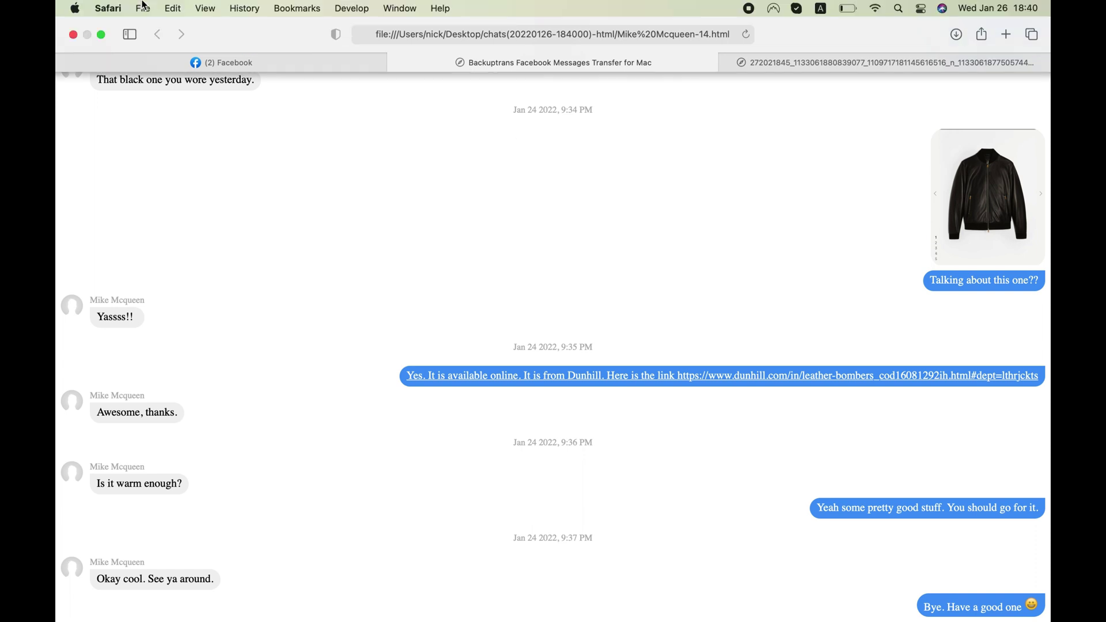
# - Print the exported chat page on the HP Deskjet 3540 series using default settings
pyautogui.click(144, 8)
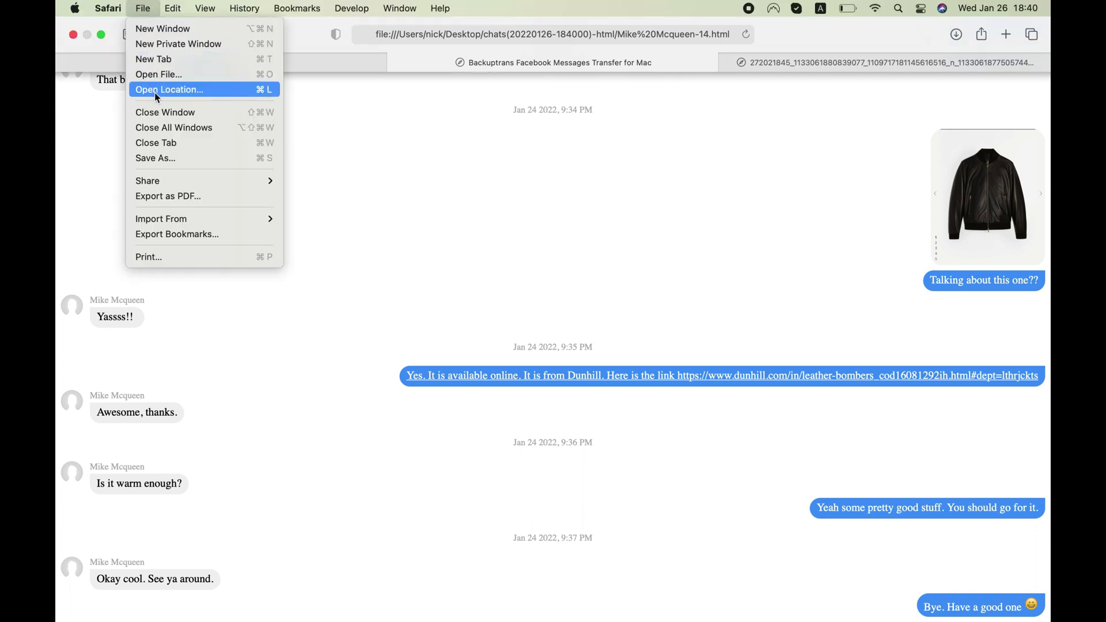
pyautogui.click(172, 257)
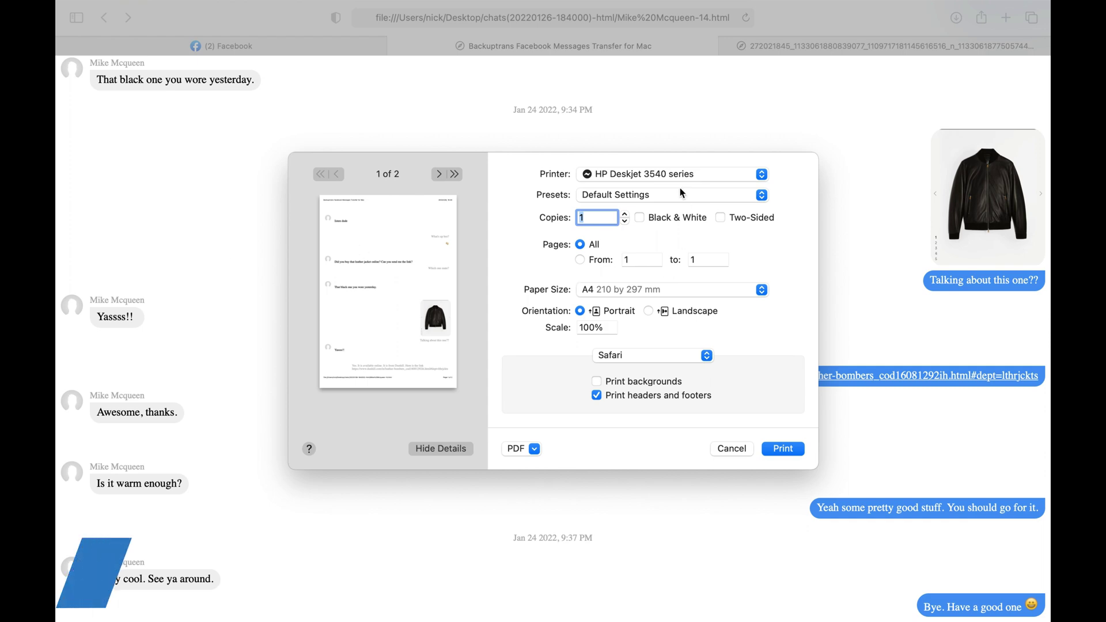
pyautogui.click(780, 448)
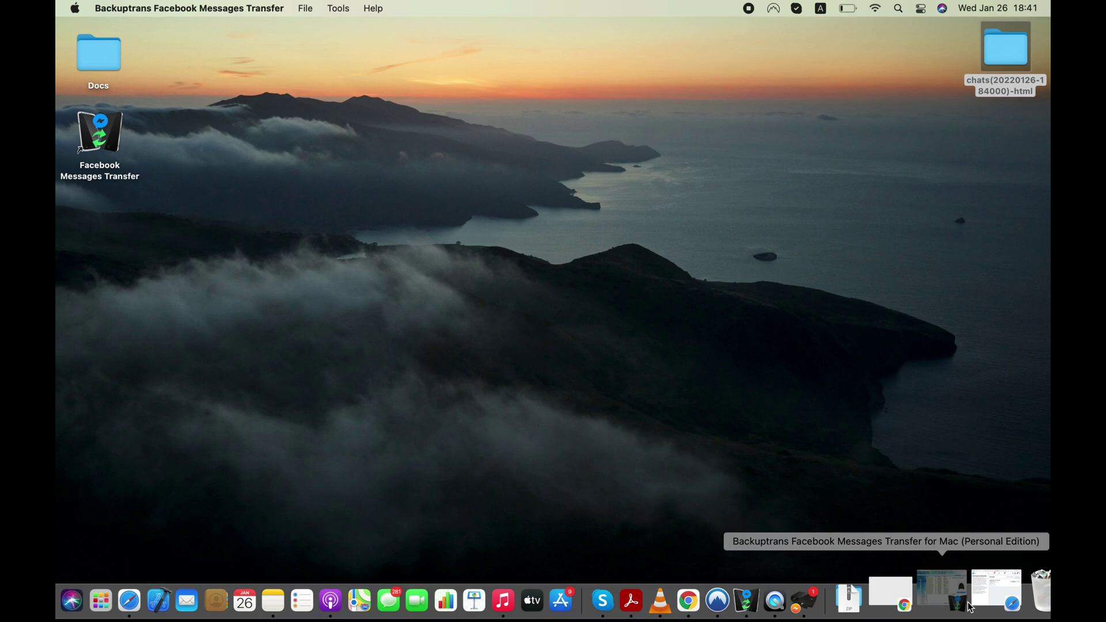
# - Export the conversation's 15 messages as PDF Files(*.pdf) to the Desktop
pyautogui.click(1001, 599)
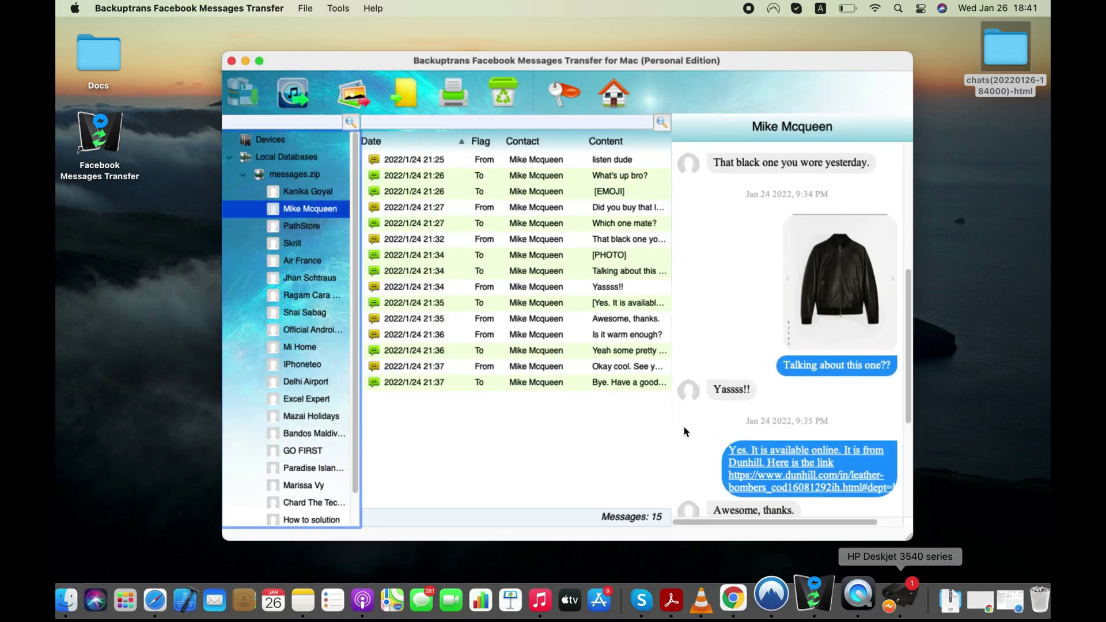
pyautogui.click(406, 93)
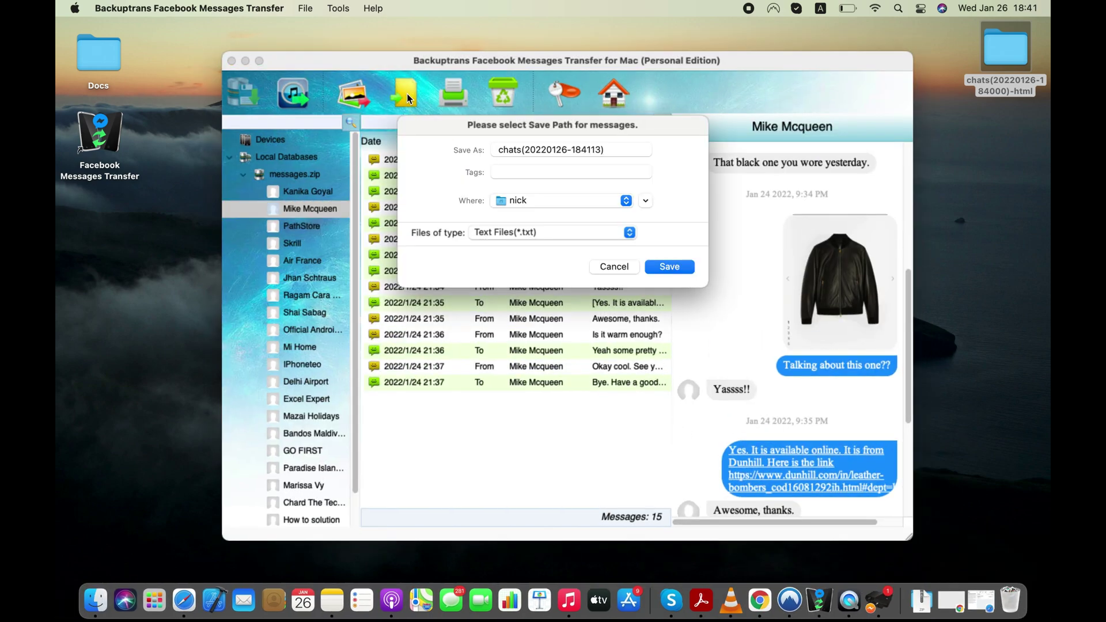
pyautogui.click(509, 232)
pyautogui.click(523, 280)
pyautogui.click(537, 201)
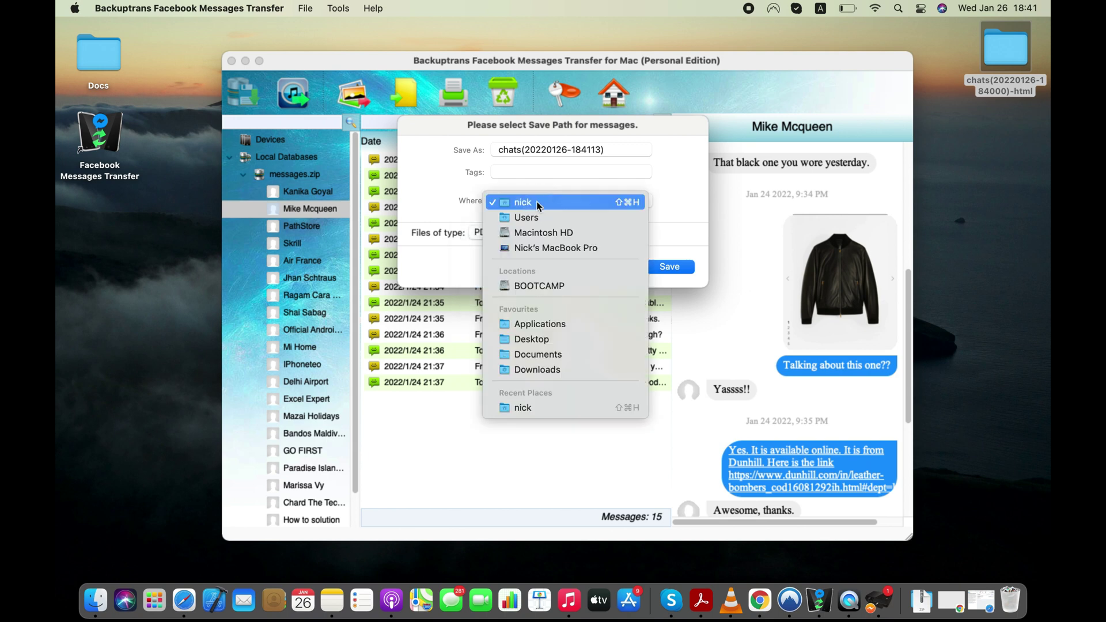
pyautogui.click(544, 340)
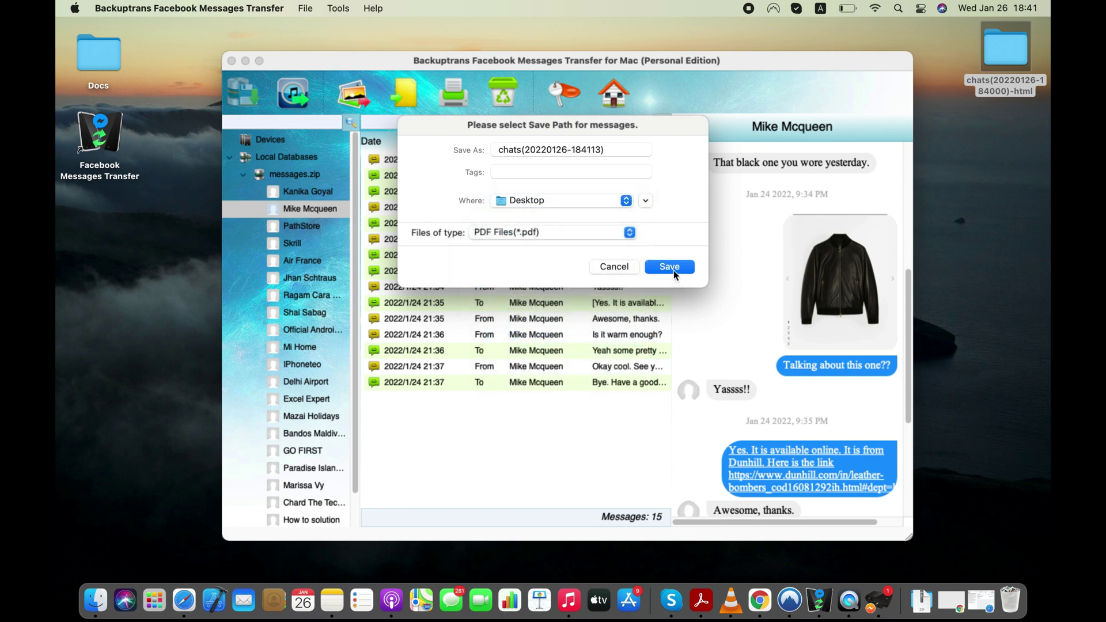
pyautogui.click(670, 266)
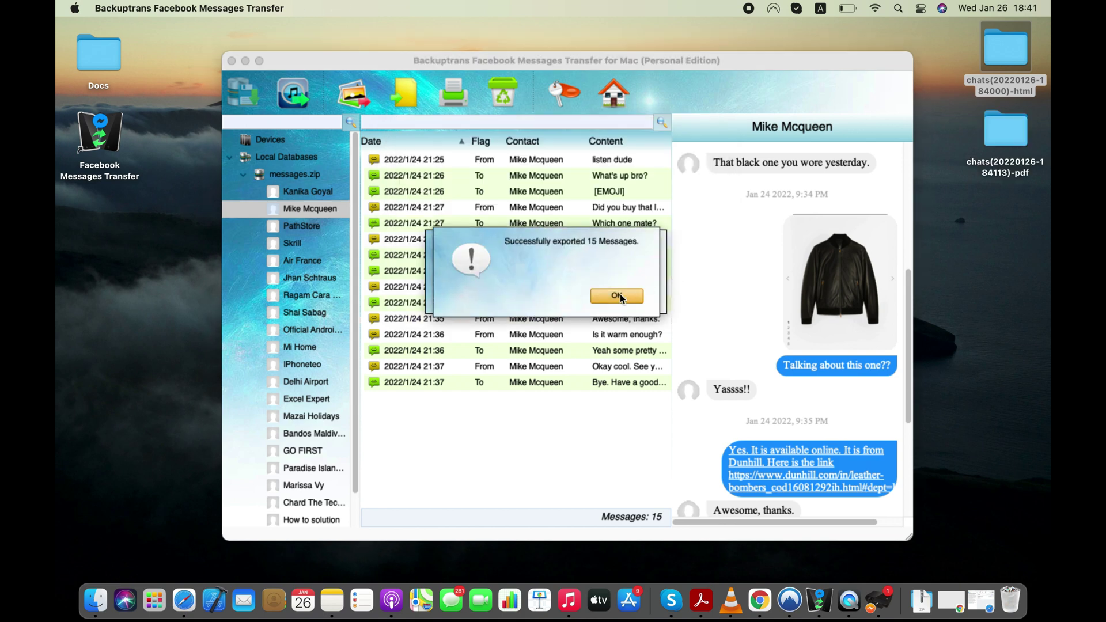
pyautogui.click(618, 295)
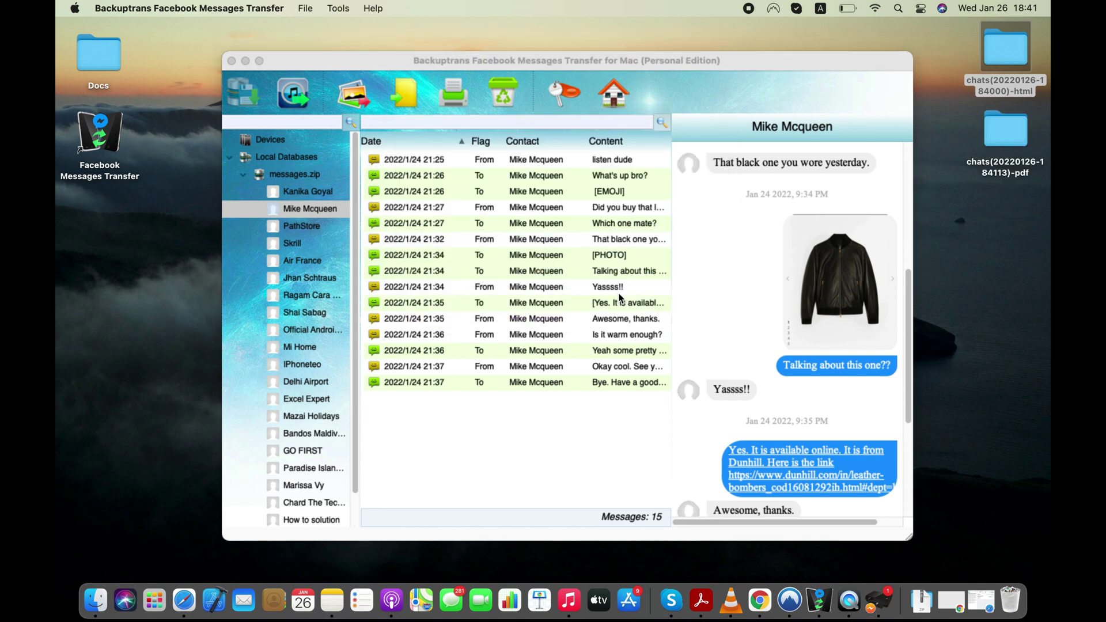
# - Close Backuptrans and open the exported PDF from the new pdf folder in Acrobat Reader at 100% zoom
pyautogui.click(231, 61)
pyautogui.doubleClick(1000, 131)
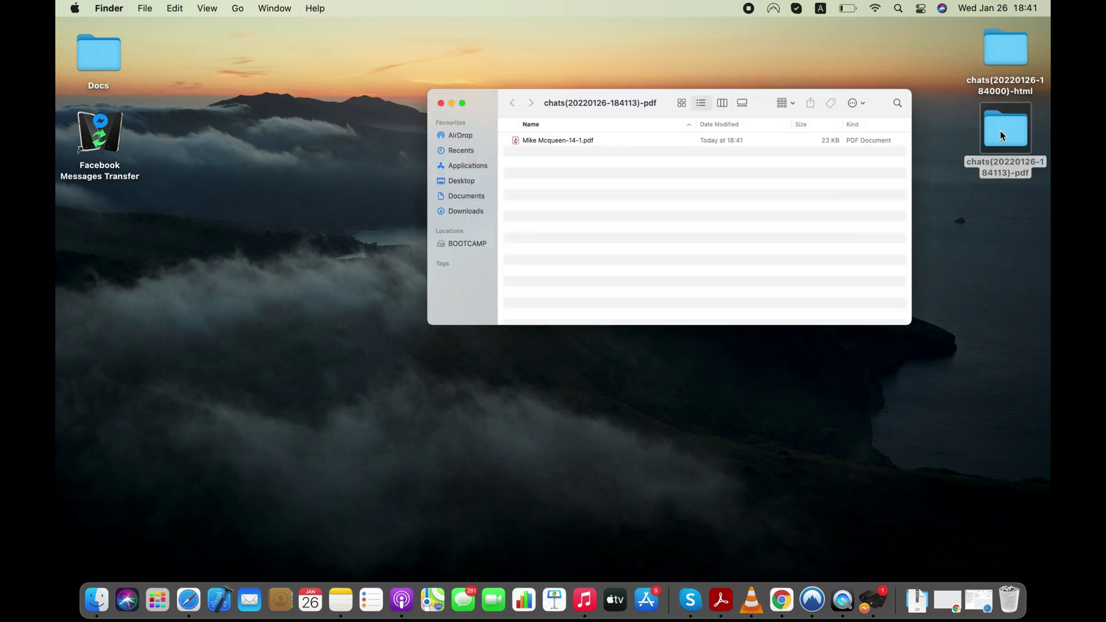
pyautogui.doubleClick(438, 149)
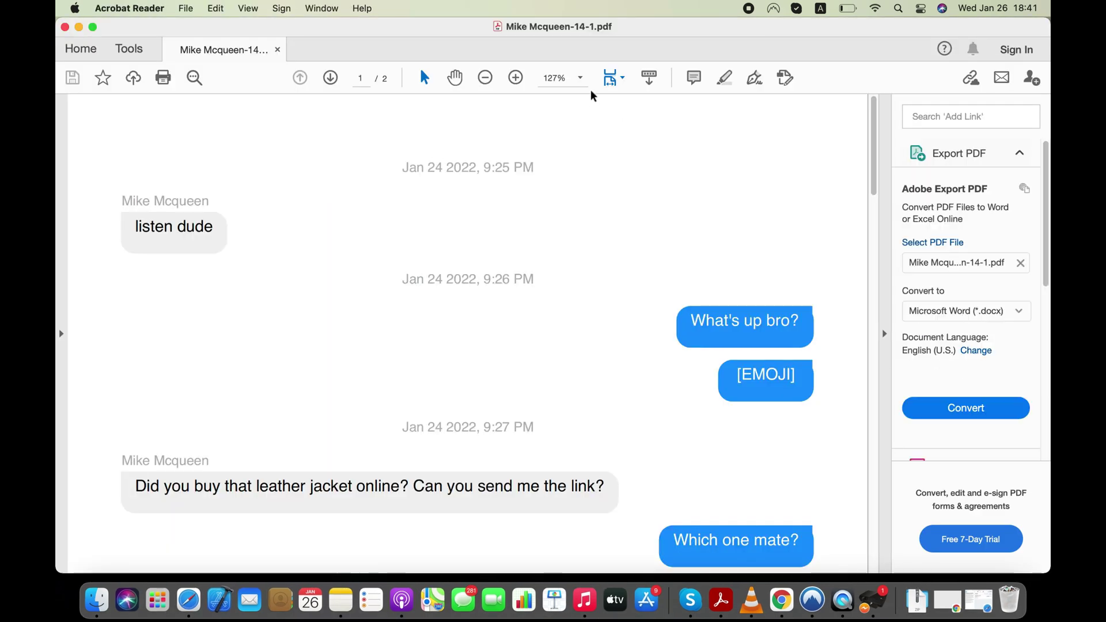
pyautogui.click(580, 78)
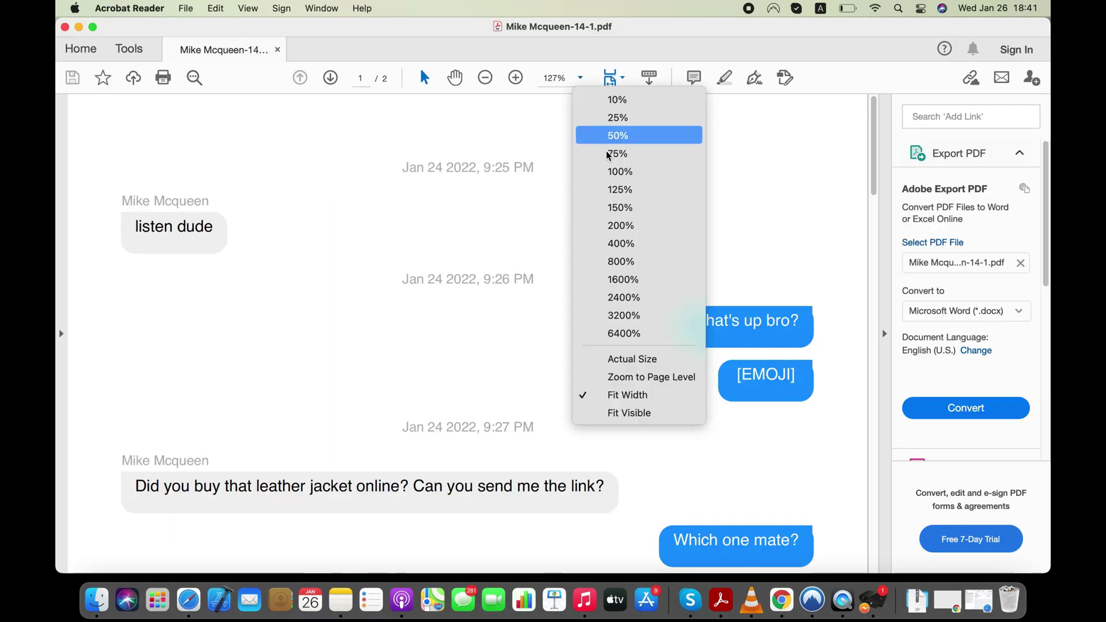
pyautogui.click(620, 171)
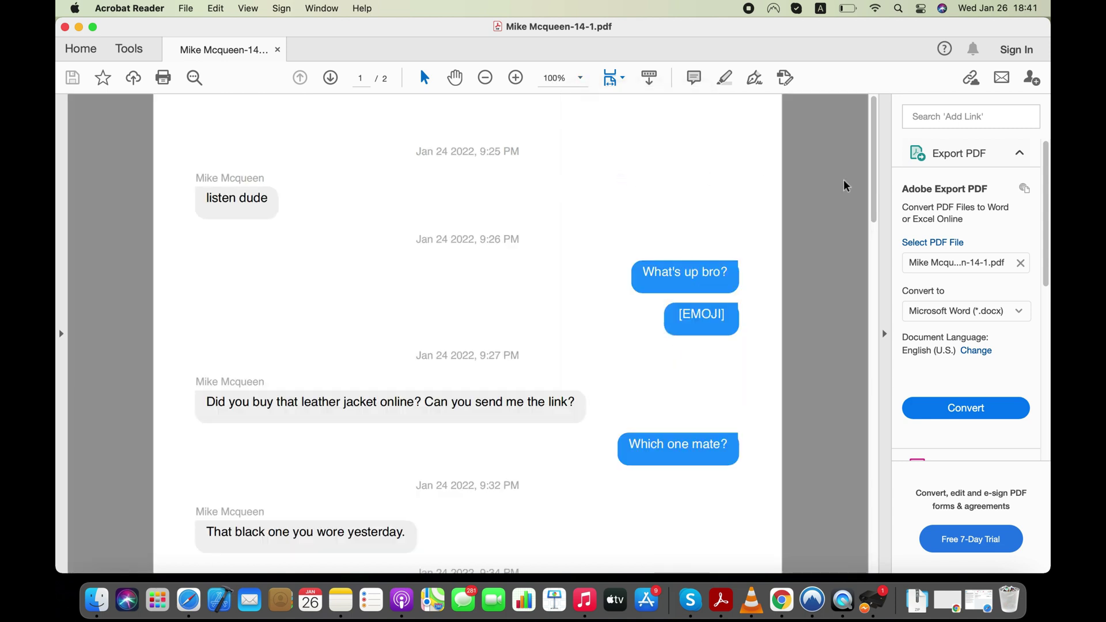
pyautogui.moveTo(871, 156); pyautogui.dragTo(839, 226)
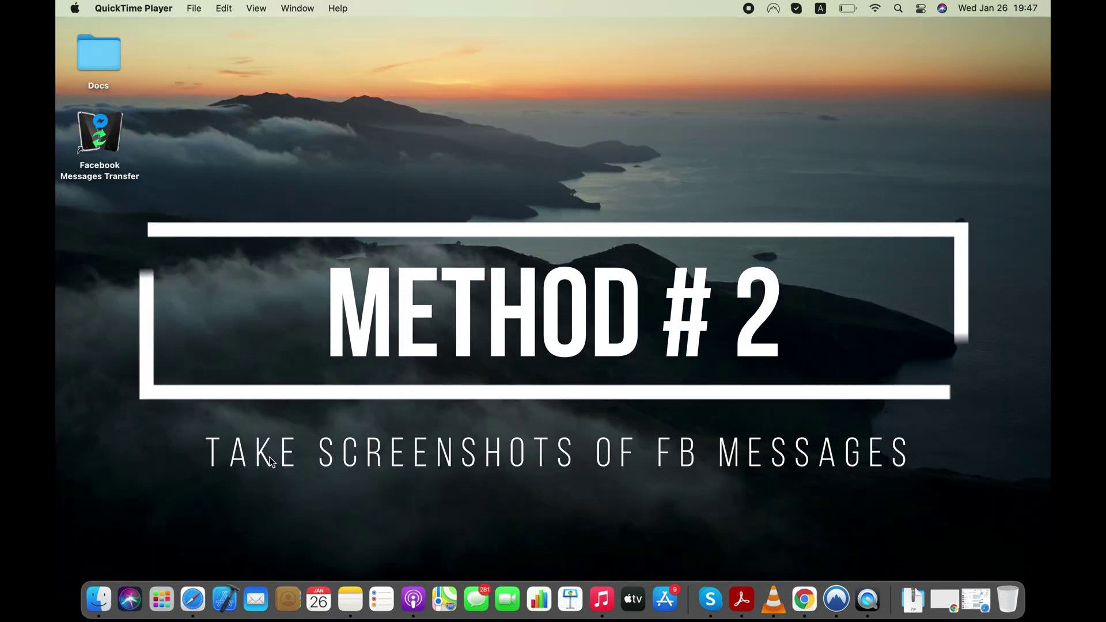
# - Bring Safari forward and open the leather jacket conversation in Messenger
pyautogui.click(193, 599)
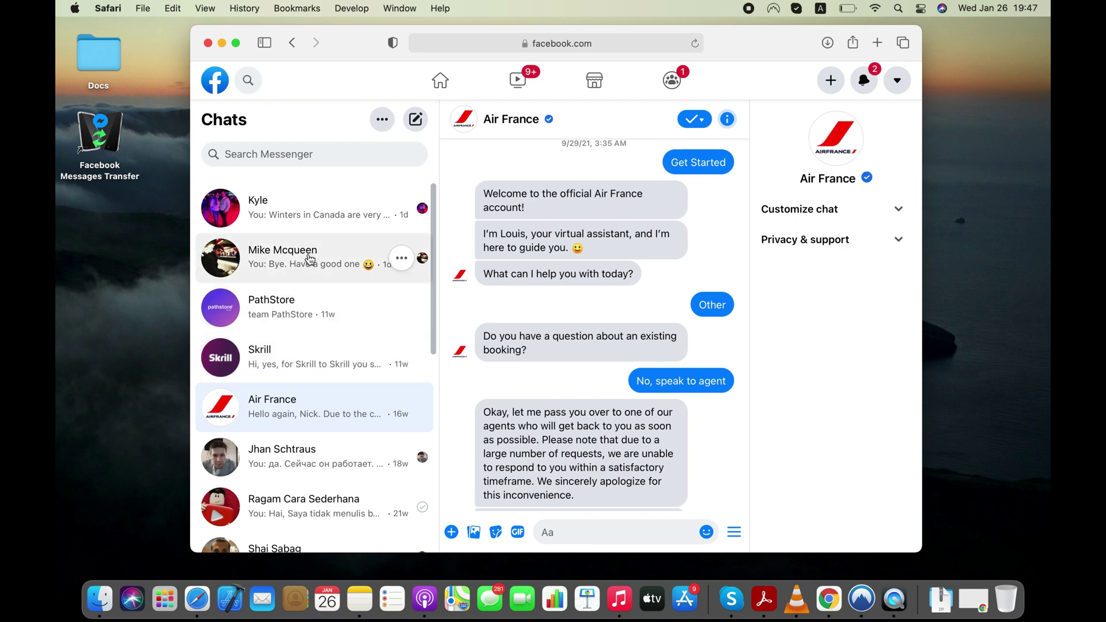
pyautogui.click(309, 261)
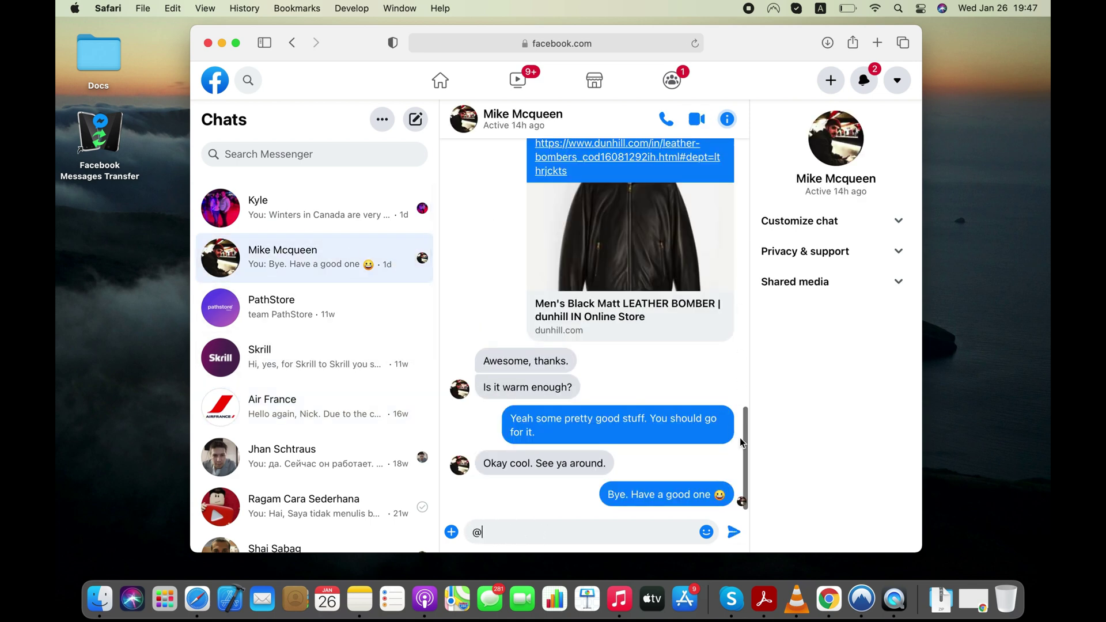
pyautogui.moveTo(745, 449); pyautogui.dragTo(761, 322)
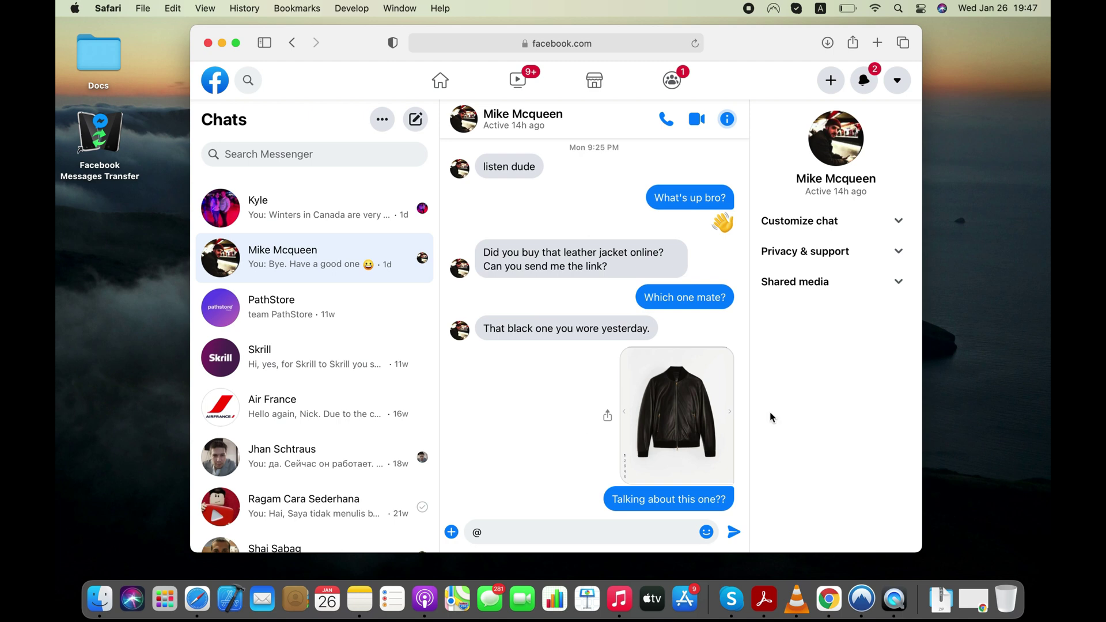
# - Capture the conversation panel with Shift+Command+4 and save the screenshot to the Desktop
pyautogui.press('shift+super+4')
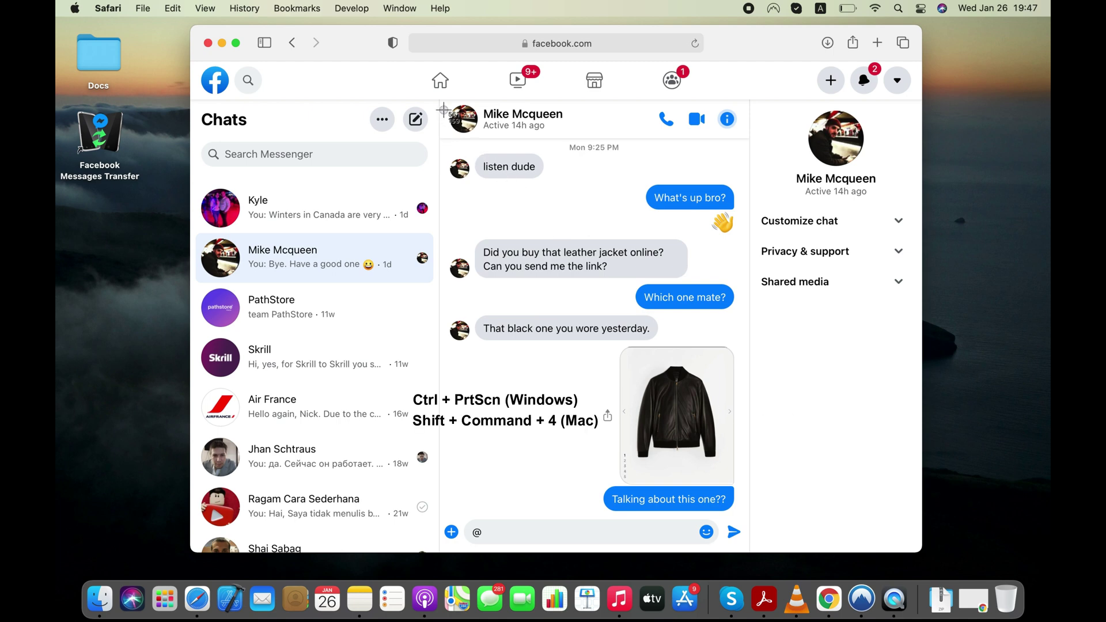
pyautogui.moveTo(439, 100)
pyautogui.mouseDown()
pyautogui.moveTo(482, 197)
pyautogui.moveTo(735, 478)
pyautogui.moveTo(756, 512)
pyautogui.moveTo(743, 533)
pyautogui.moveTo(750, 553)
pyautogui.mouseUp()
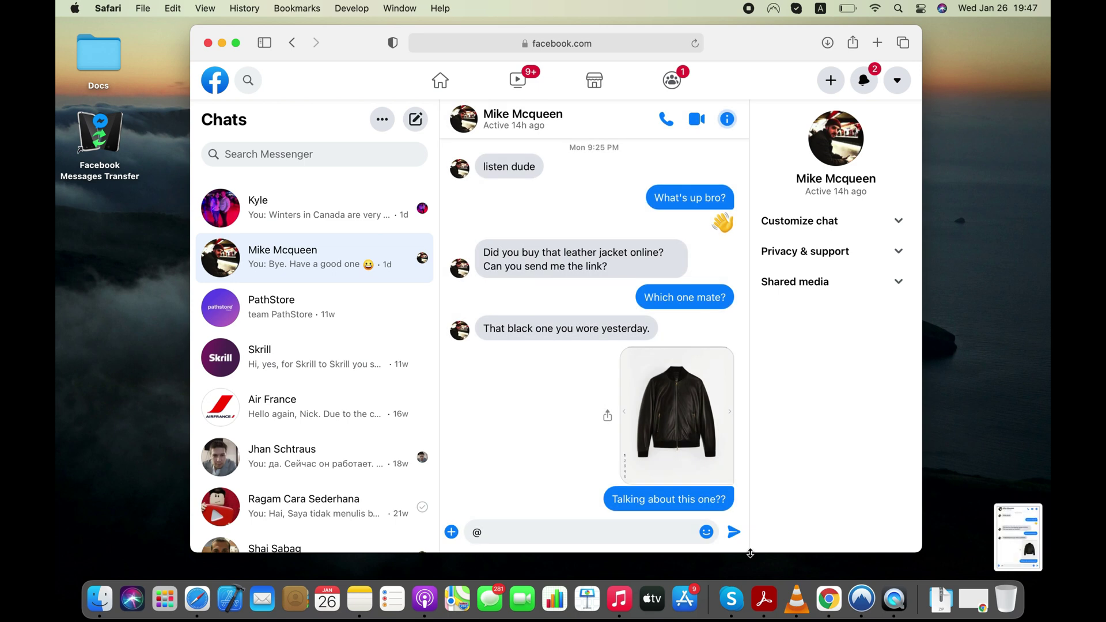
pyautogui.click(1005, 542)
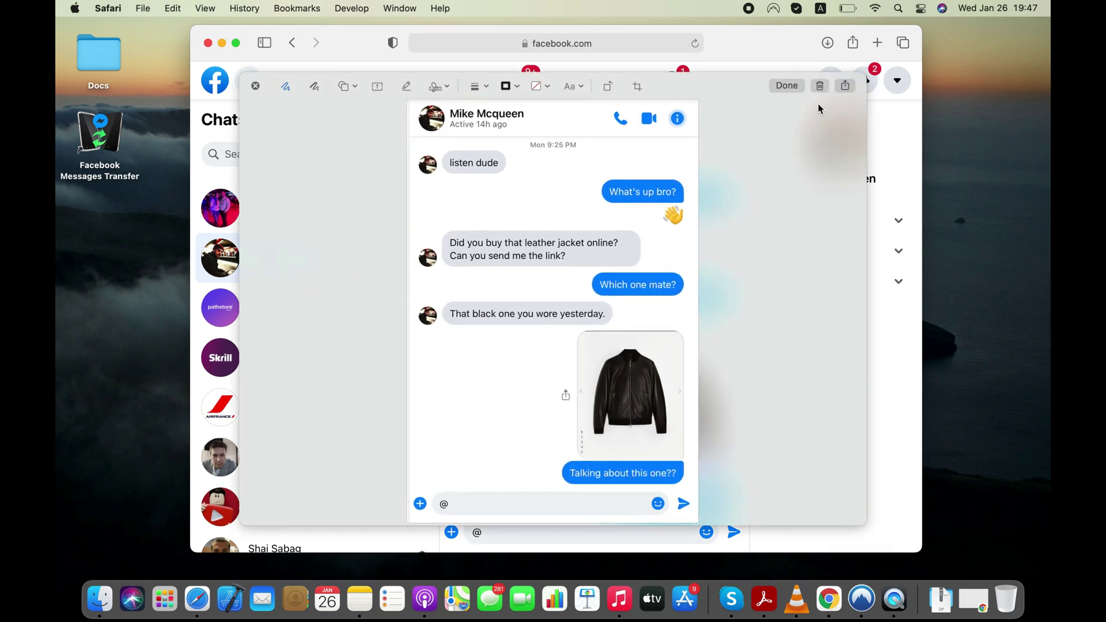
pyautogui.click(789, 89)
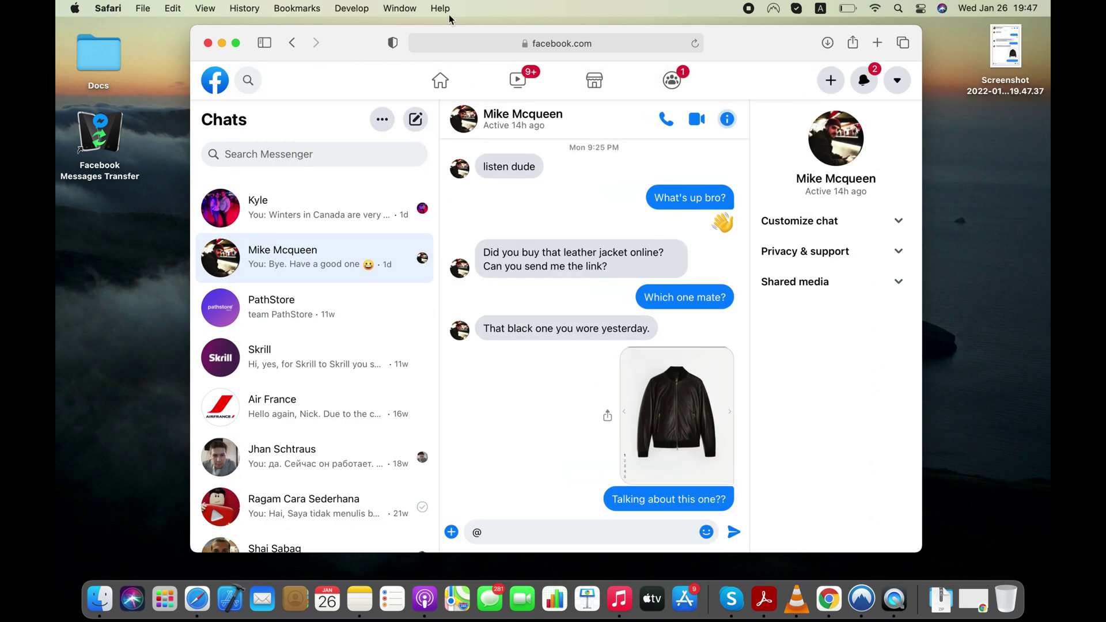
# - Minimize Safari and open the Desktop screenshot in Preview at full screen
pyautogui.click(222, 44)
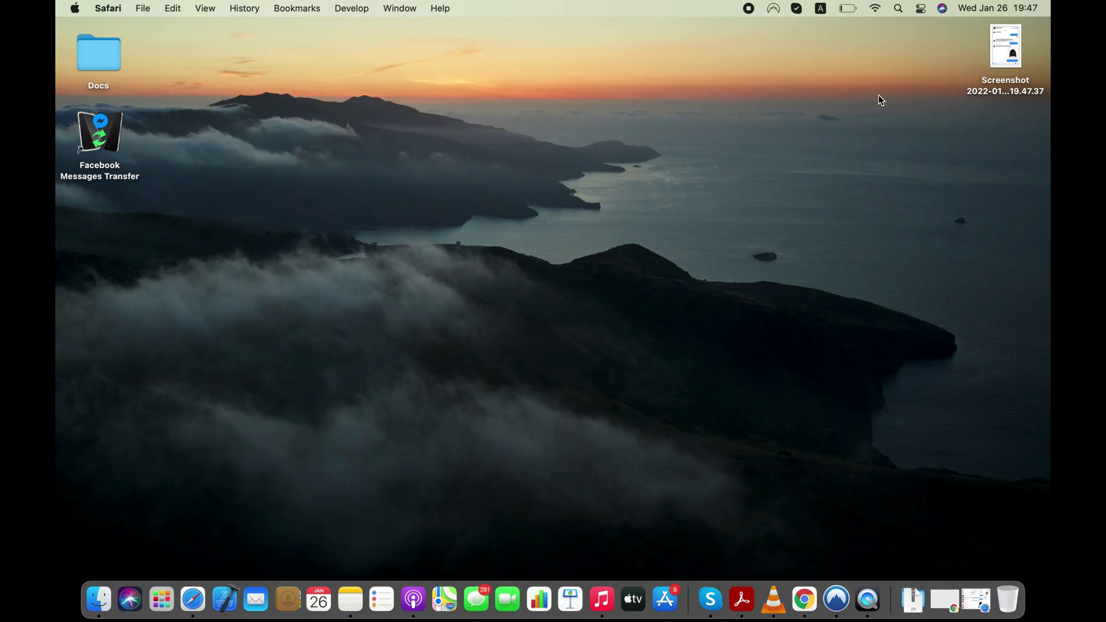
pyautogui.doubleClick(1011, 38)
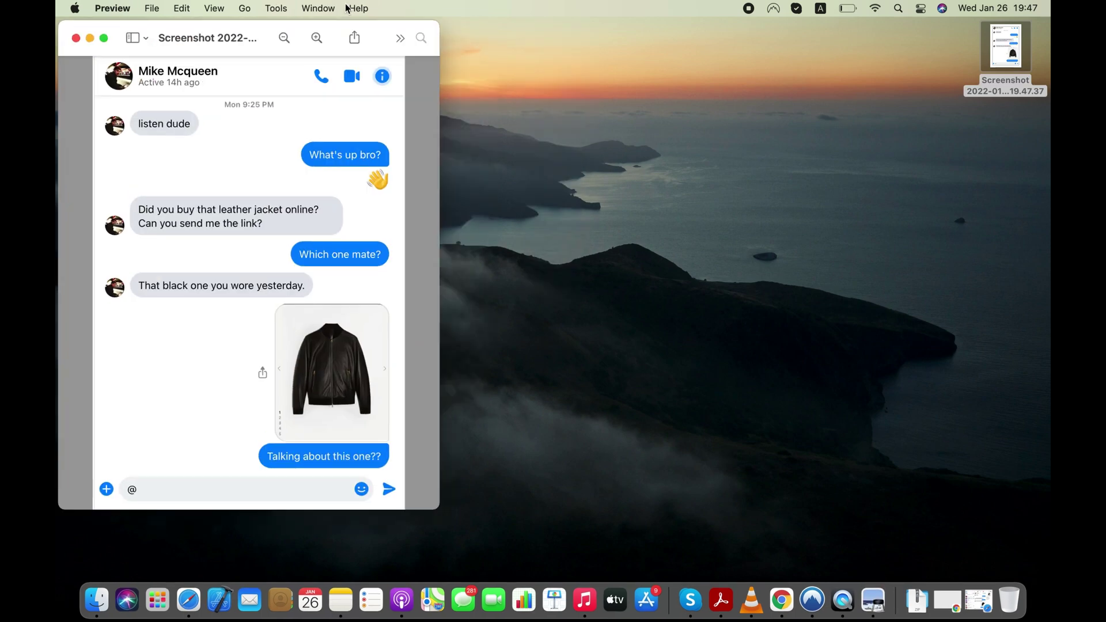
pyautogui.click(104, 38)
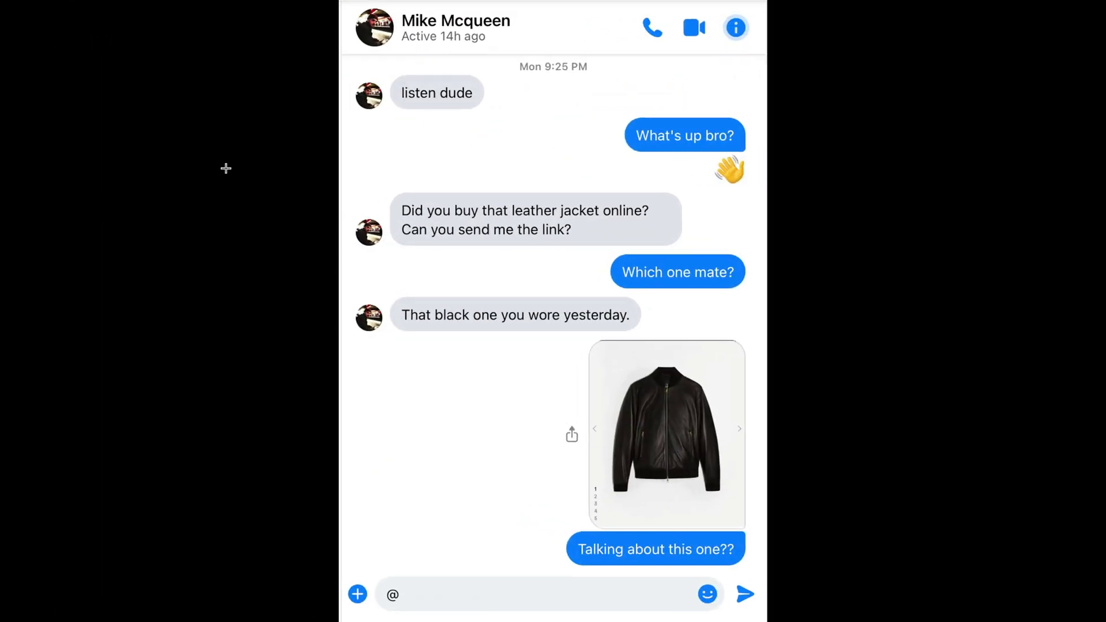
# - Print the screenshot on the HP Deskjet 3540 series printer
pyautogui.moveTo(227, 2)
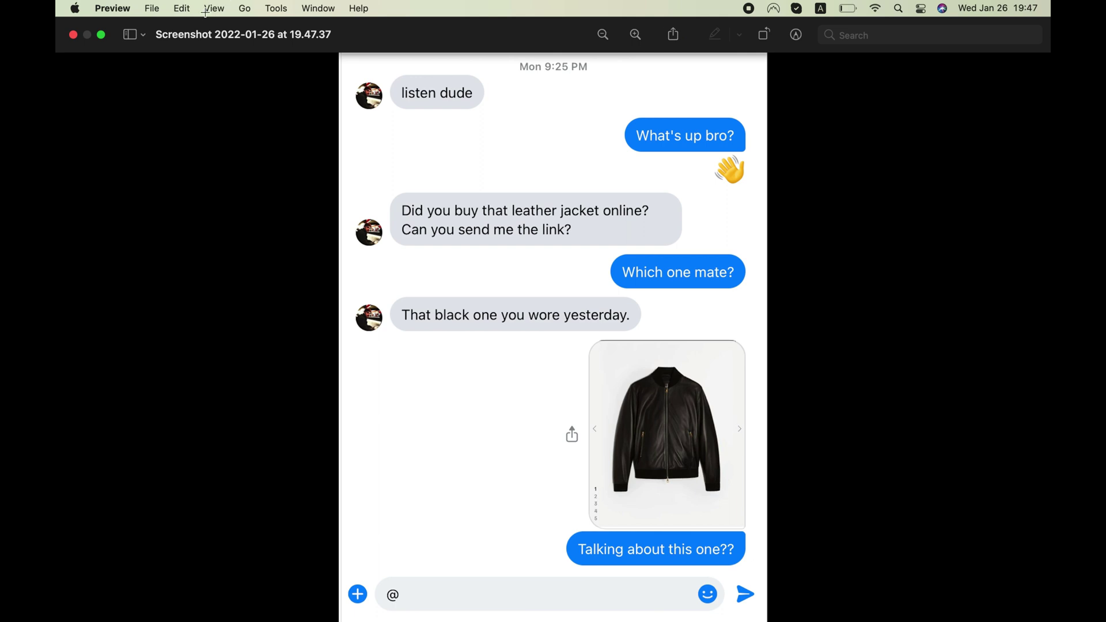
pyautogui.click(152, 8)
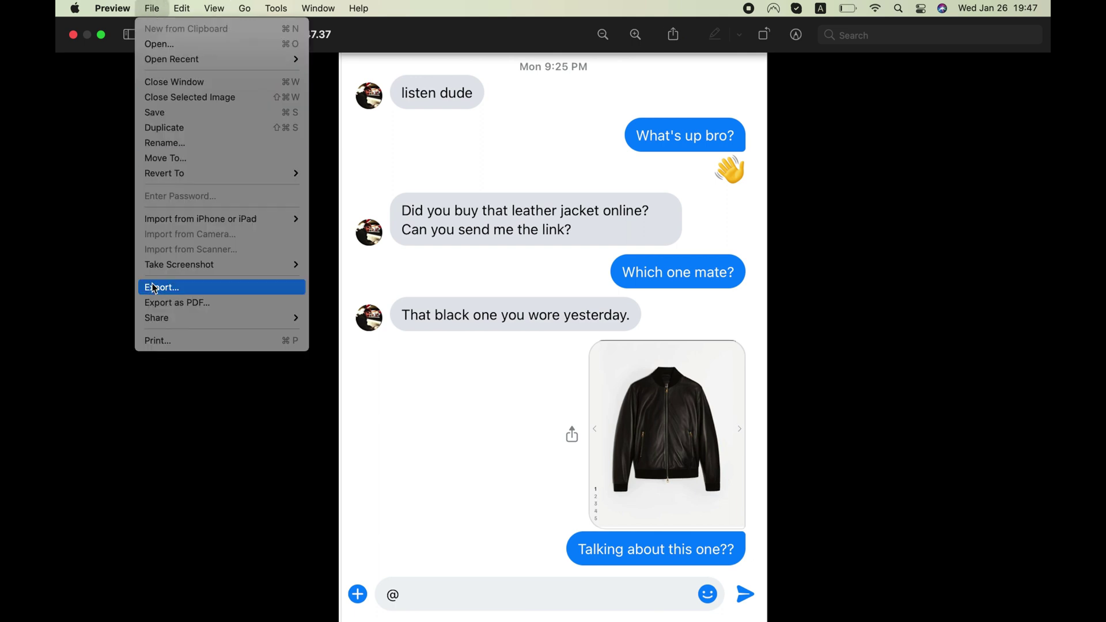
pyautogui.click(177, 344)
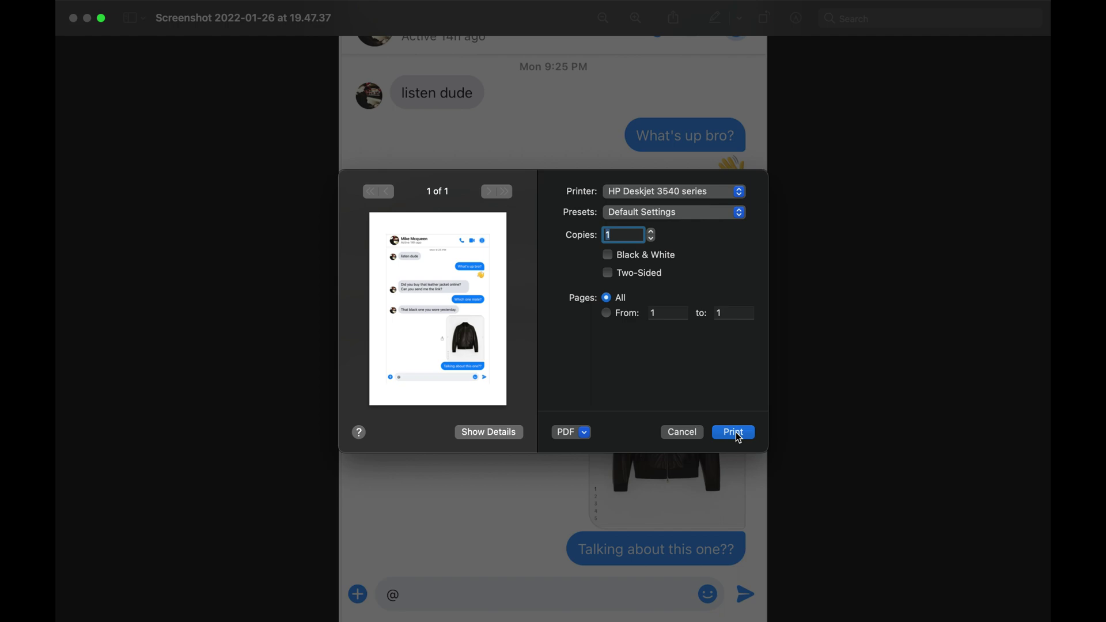
pyautogui.click(732, 433)
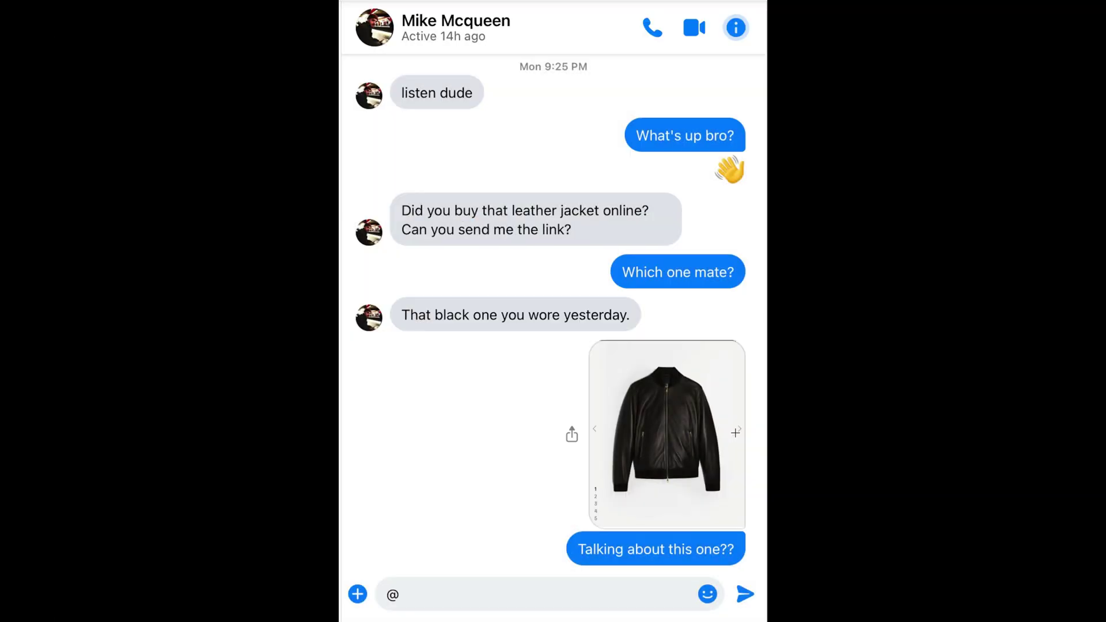